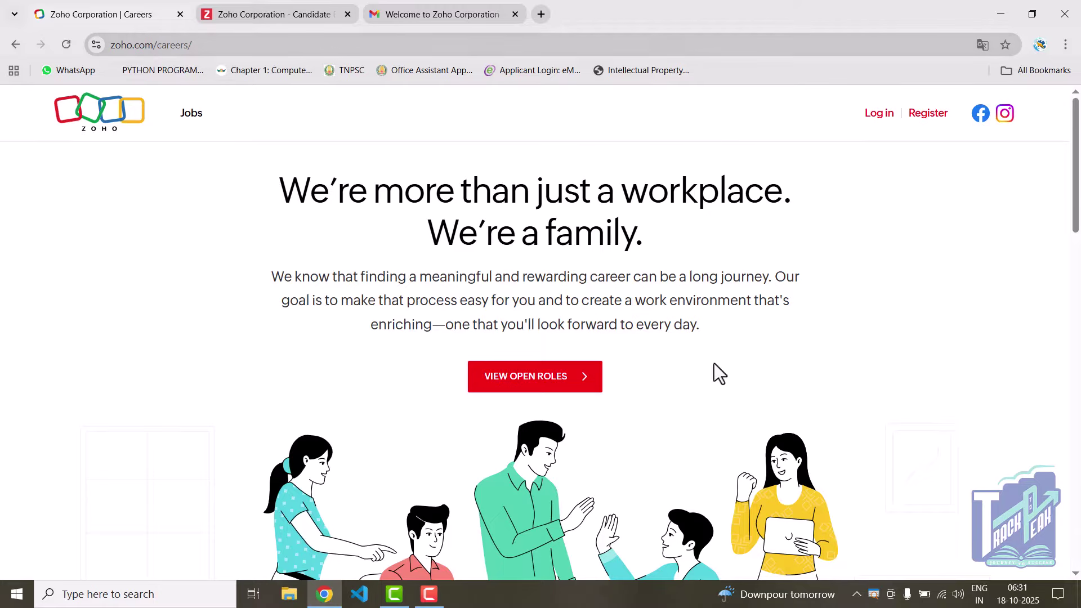
Step: Browse the job opportunities on the Zoho careers page and open the Web Developers listing
scroll(716, 372, "down", 10)
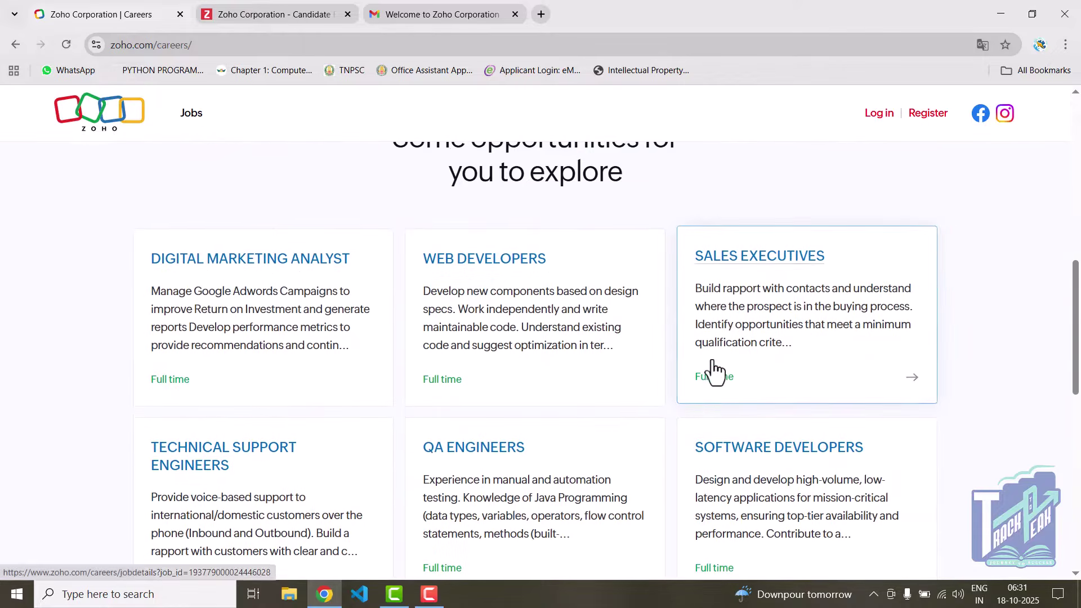
scroll(714, 369, "up", 3)
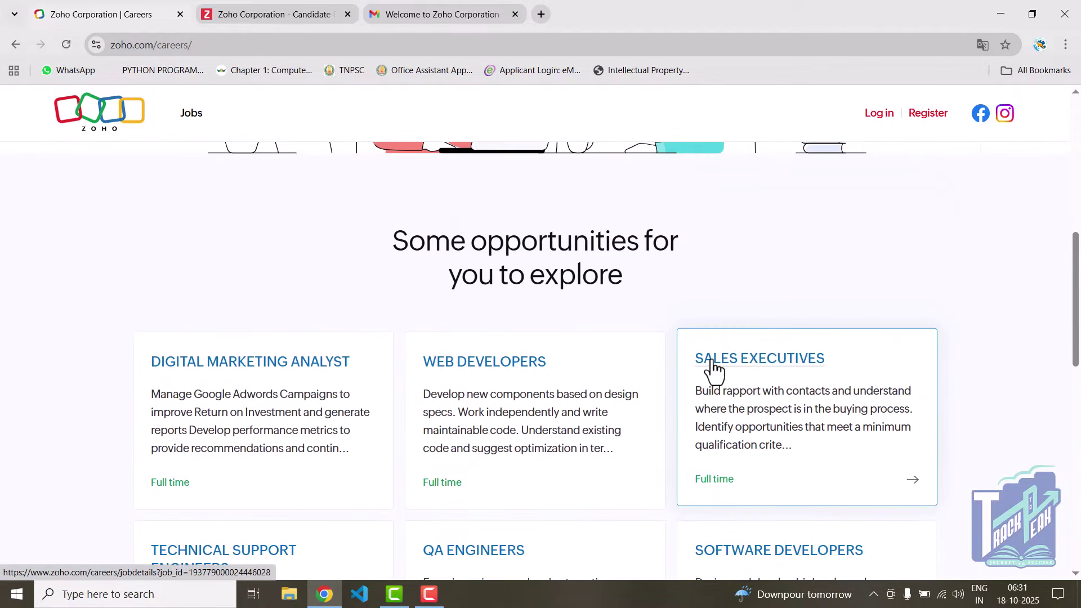
scroll(714, 369, "down", 3)
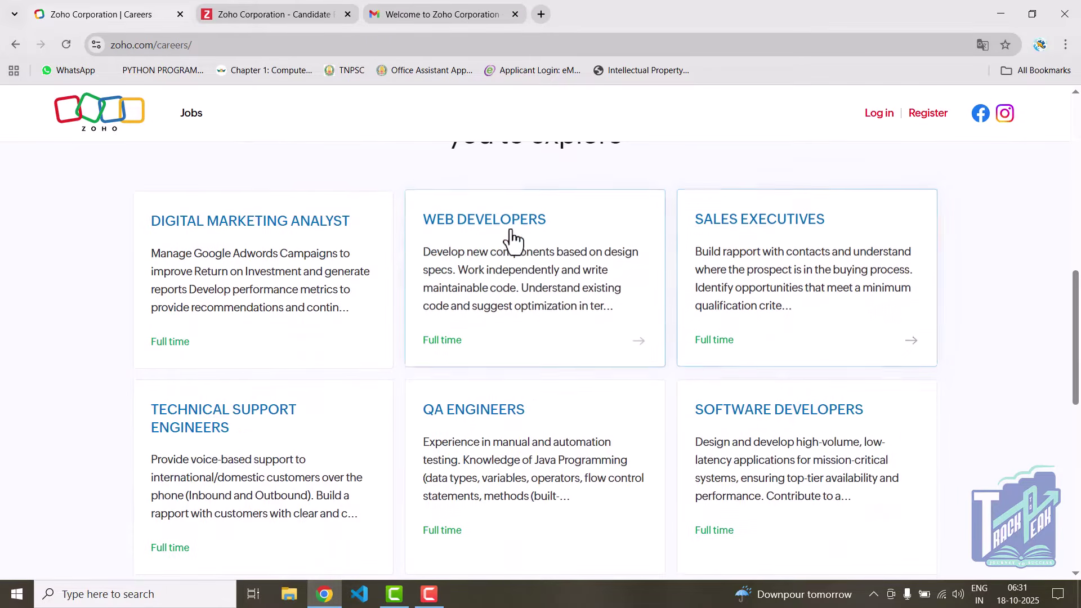
scroll(551, 462, "down", 3)
scroll(552, 459, "up", 4)
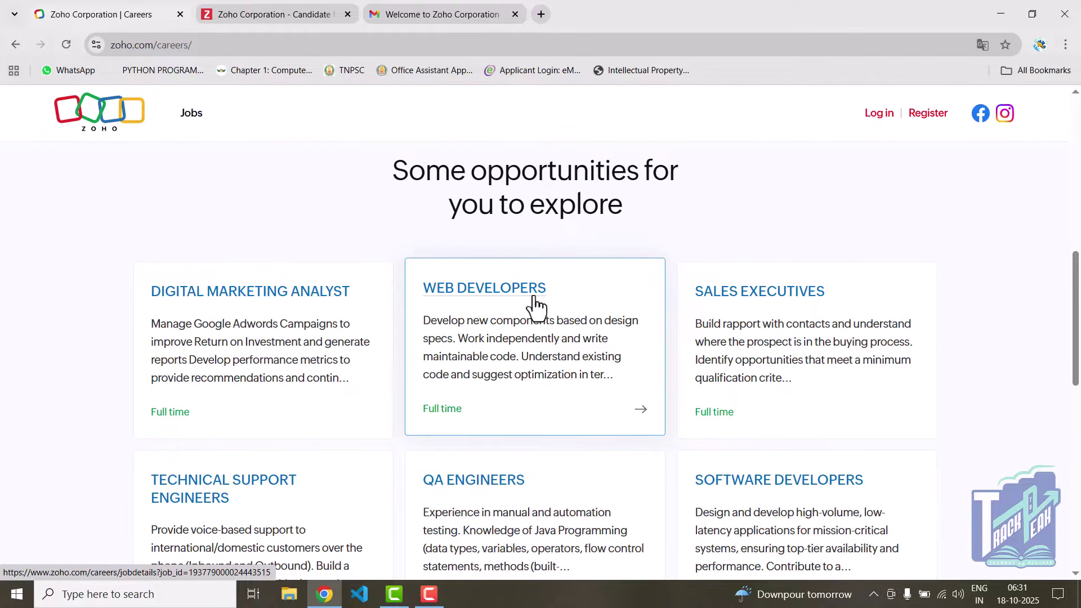
mouse_move(268, 14)
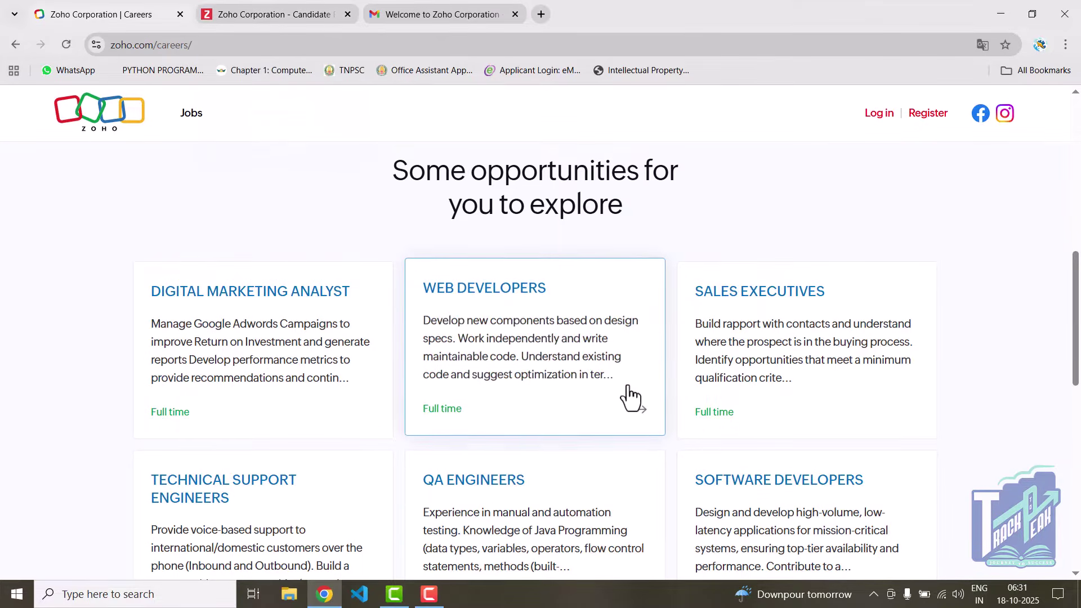
scroll(628, 394, "up", 3)
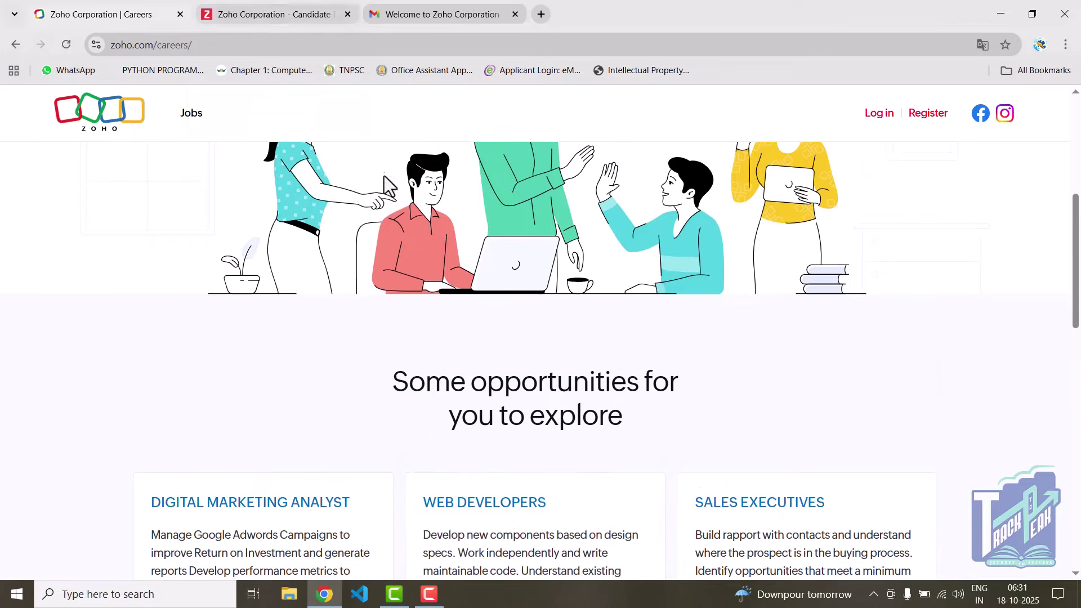
scroll(545, 370, "down", 1)
scroll(545, 366, "down", 1)
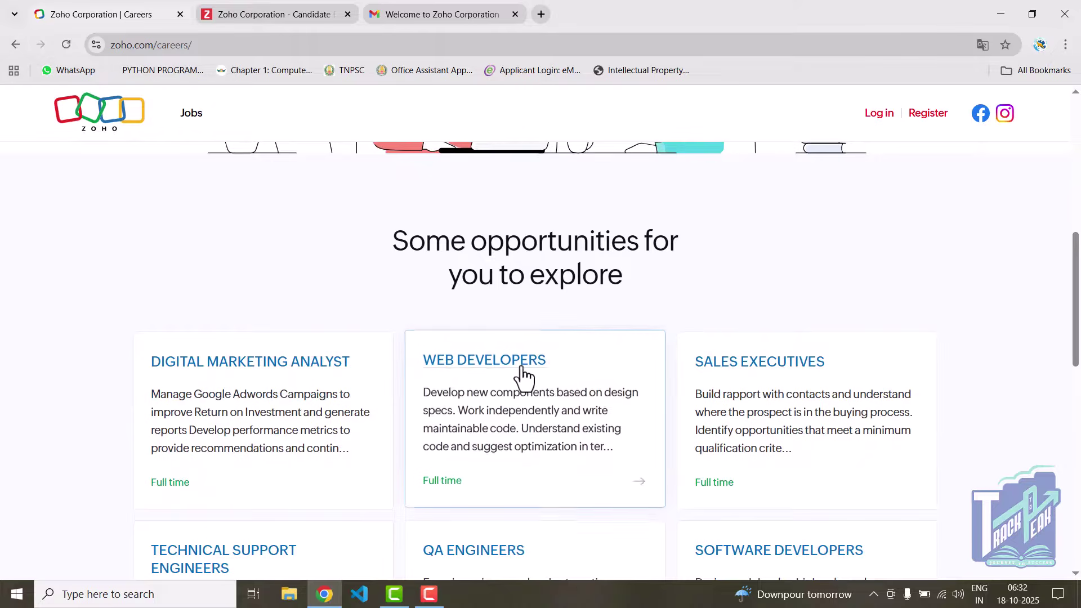
left_click(498, 370)
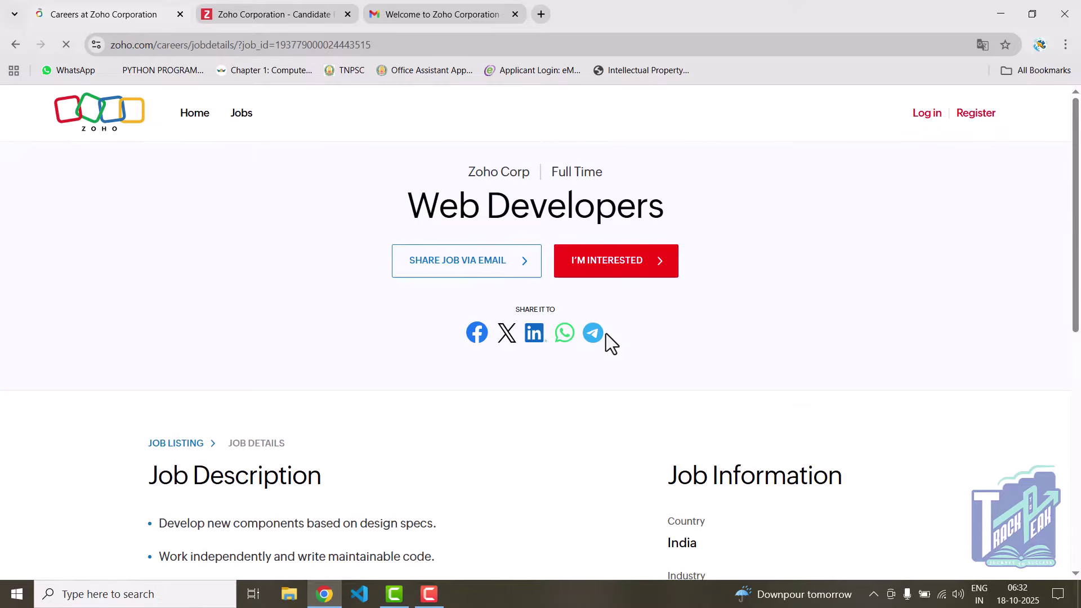
Step: Read through the Web Developers job description and express interest to open its application form
scroll(606, 333, "down", 1)
scroll(604, 343, "up", 1)
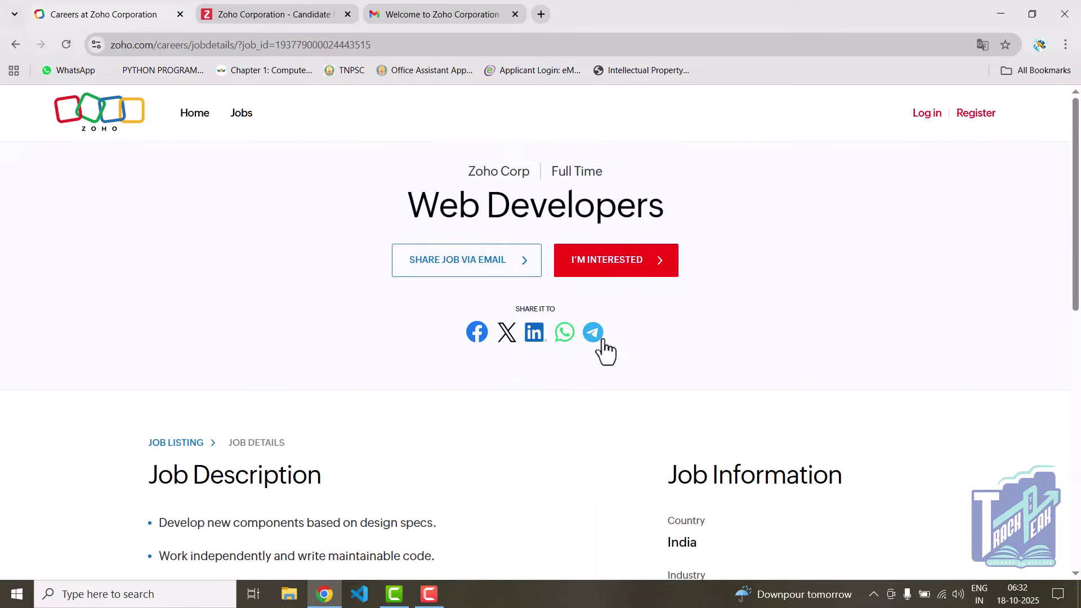
scroll(599, 352, "down", 2)
scroll(354, 351, "down", 5)
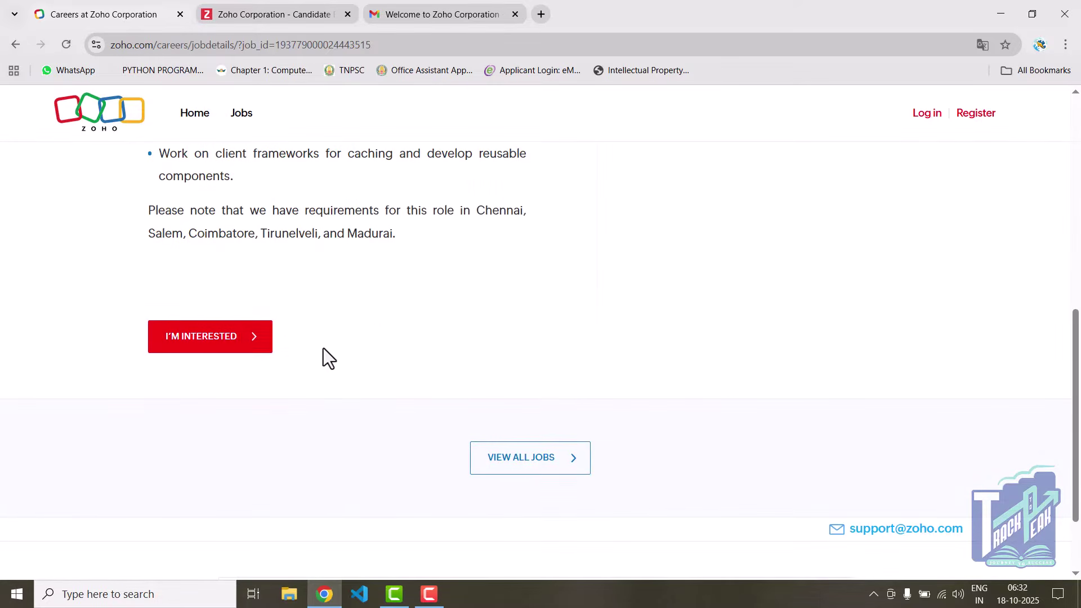
left_click(223, 345)
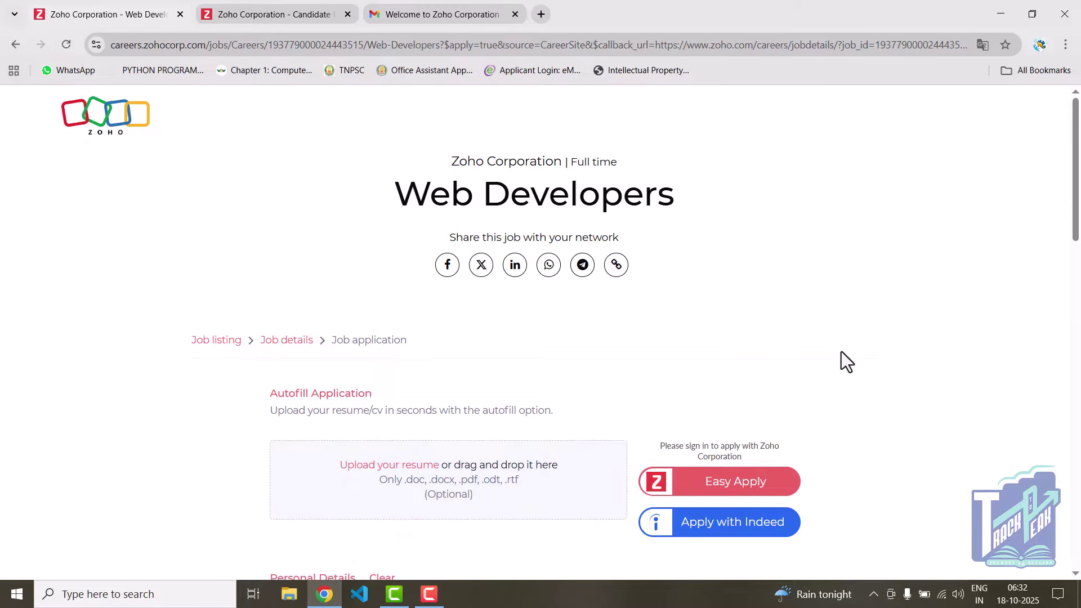
Step: Review the application form's personal detail fields and the choices offered for Experience In Years
scroll(841, 352, "down", 3)
scroll(842, 352, "down", 6)
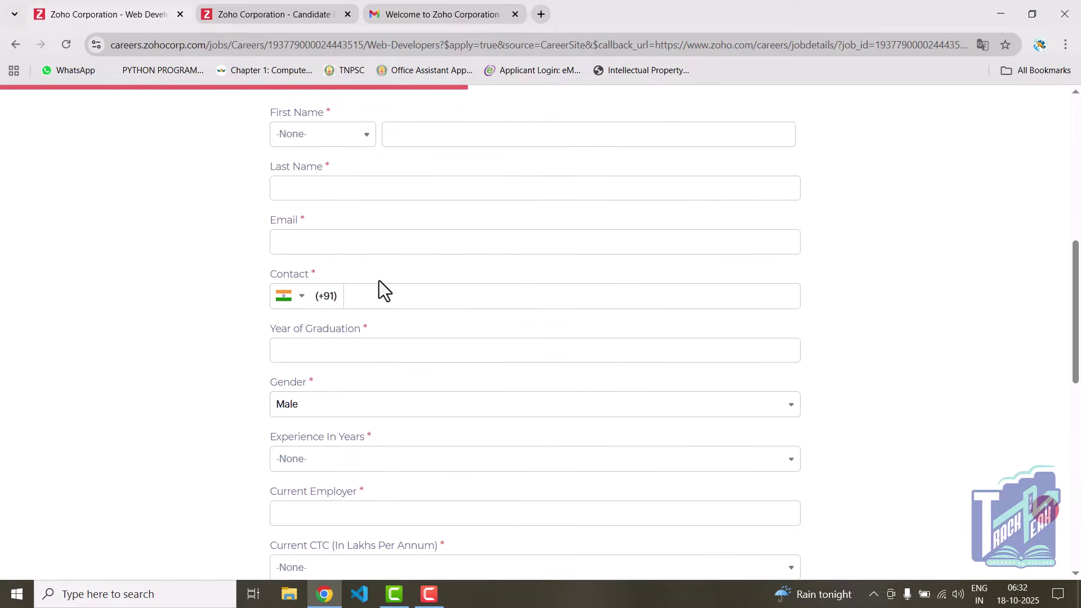
scroll(378, 287, "down", 1)
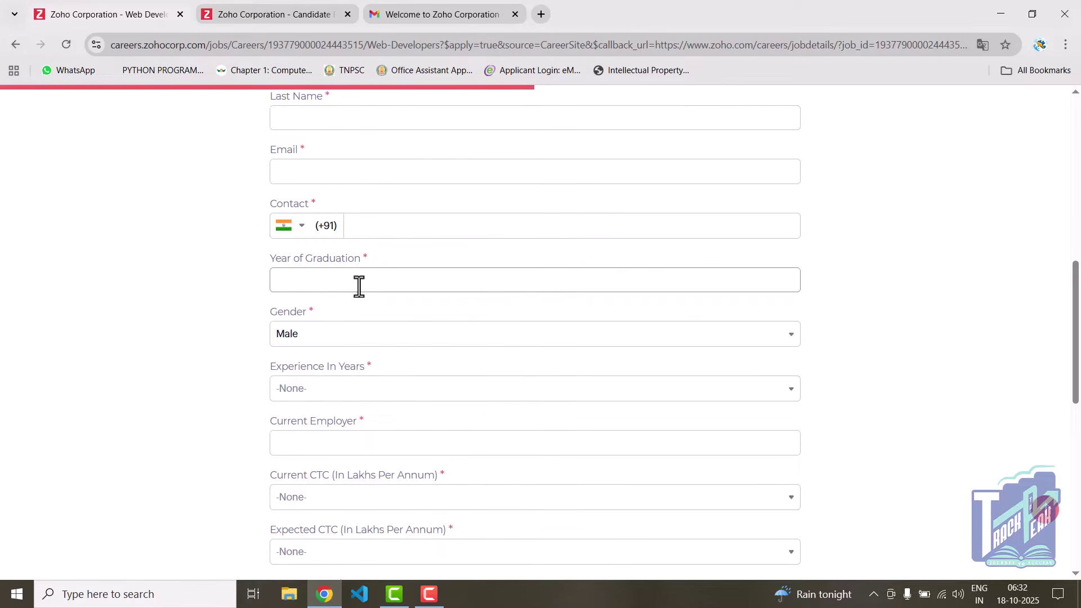
scroll(358, 289, "down", 2)
scroll(360, 278, "down", 2)
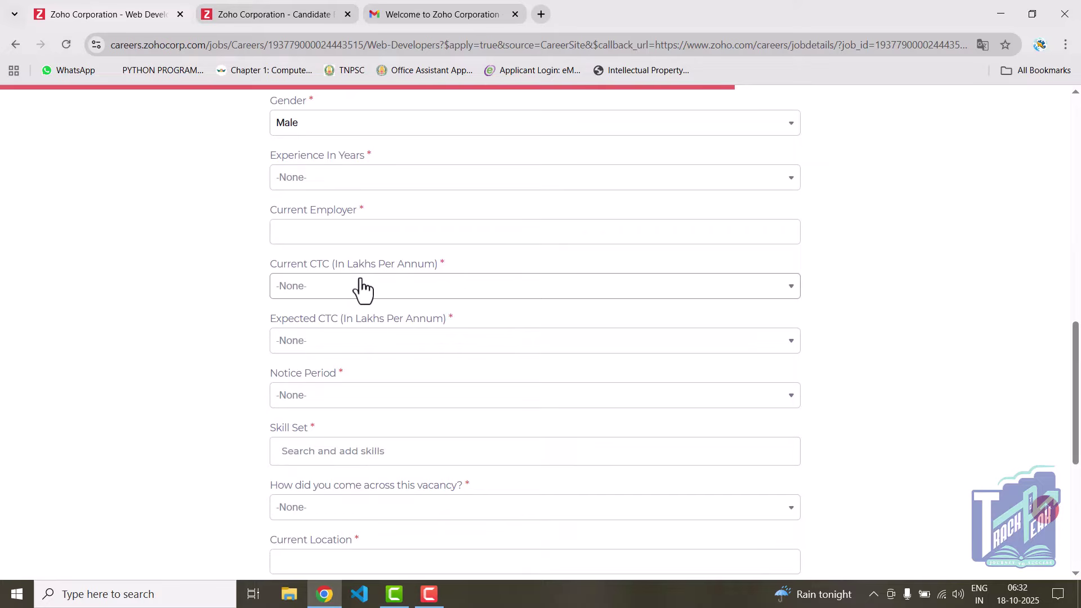
left_click(348, 179)
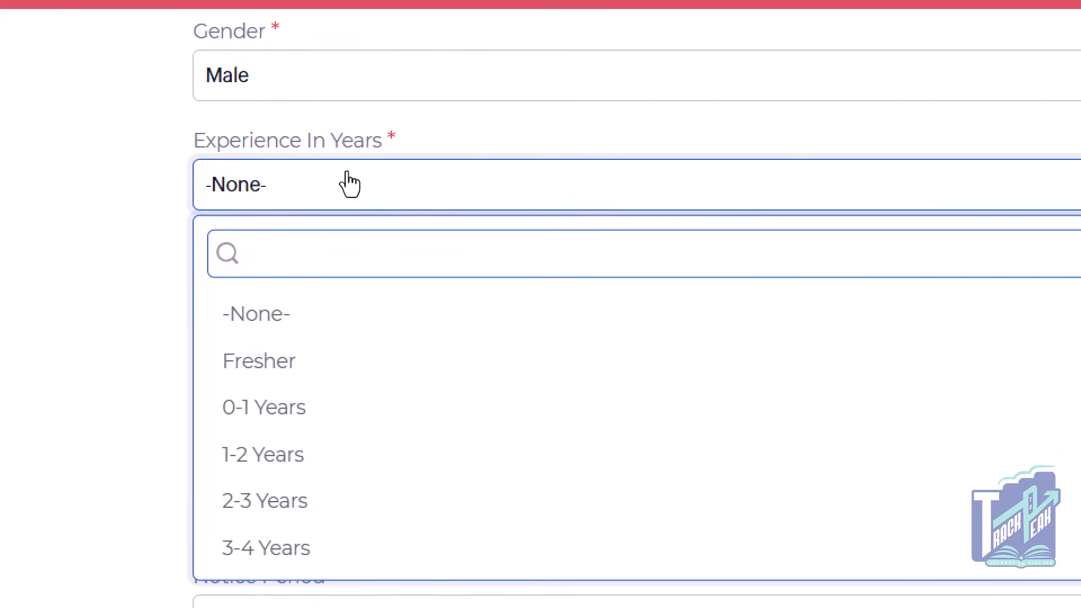
left_click(96, 535)
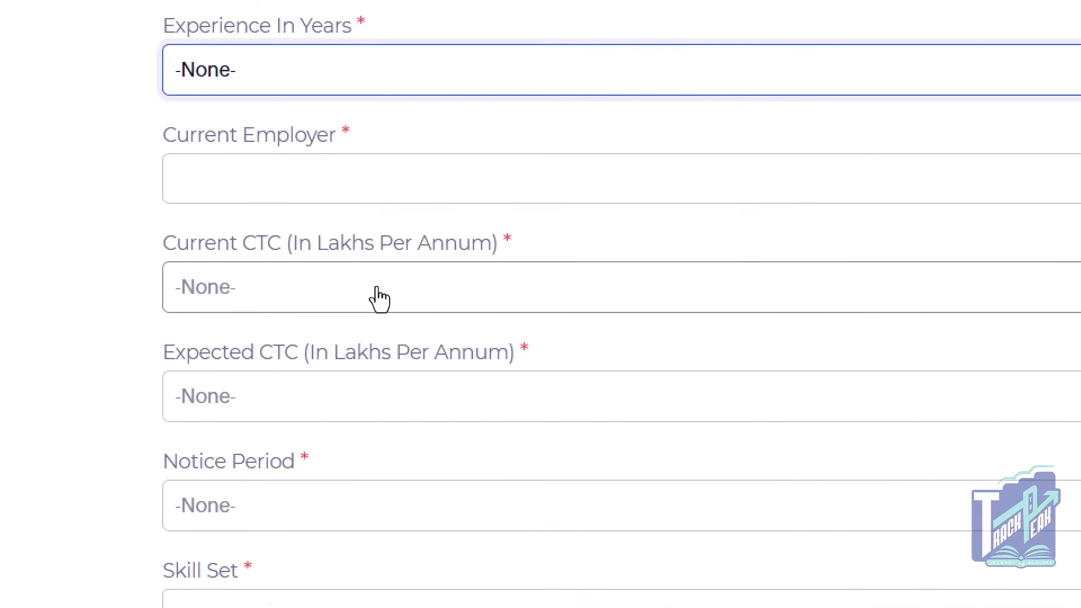
Step: Inspect the salary ranges offered for Current CTC and Expected CTC without changing either selection
left_click(376, 288)
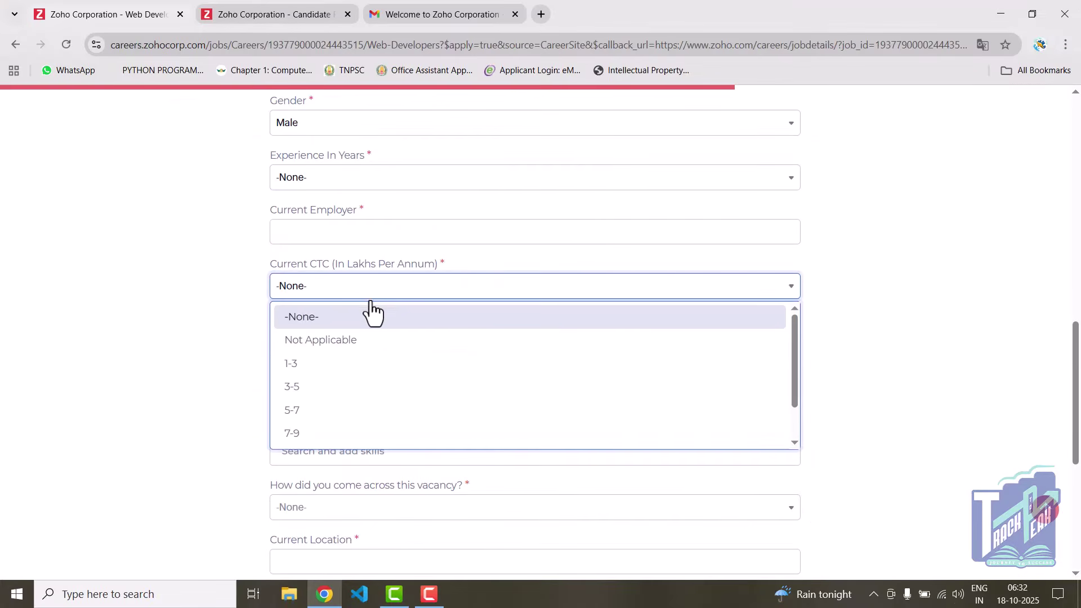
left_click(370, 314)
left_click(354, 351)
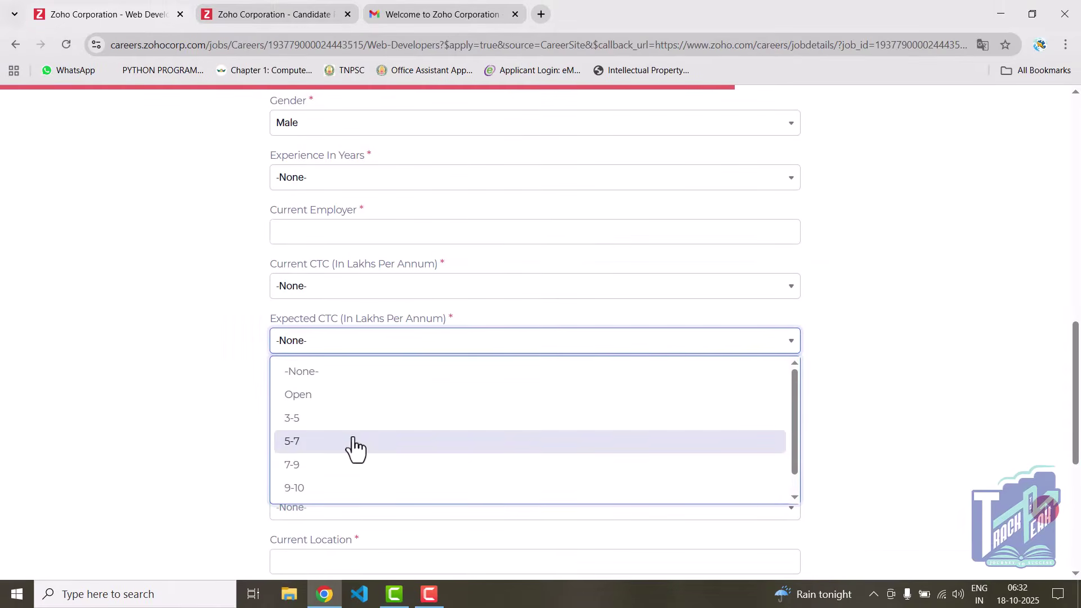
left_click(225, 415)
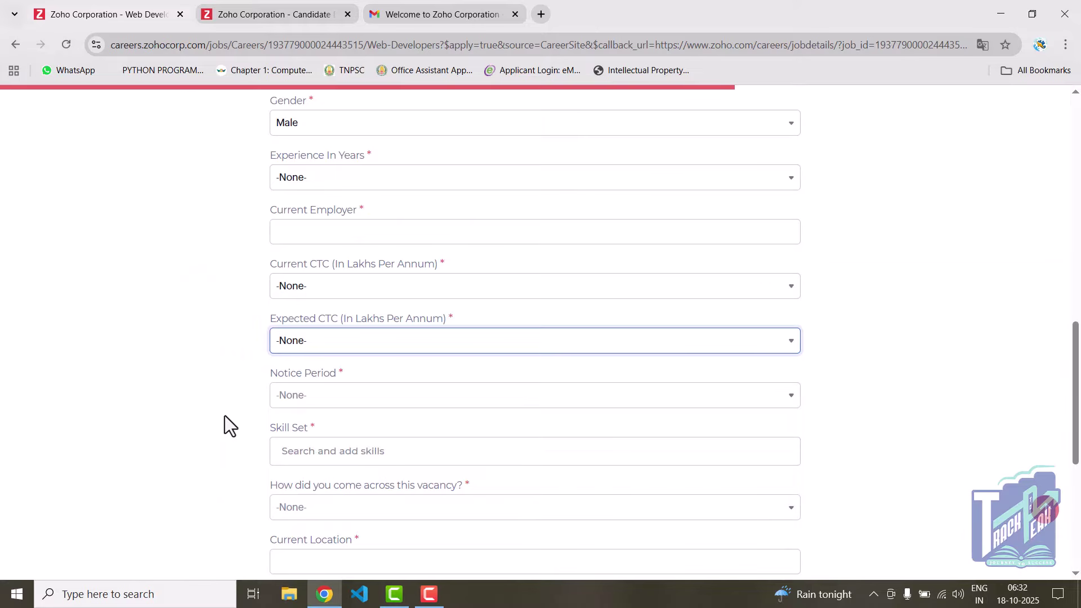
Step: Inspect the Notice Period choices and the remaining application fields down to the resume upload
left_click(342, 398)
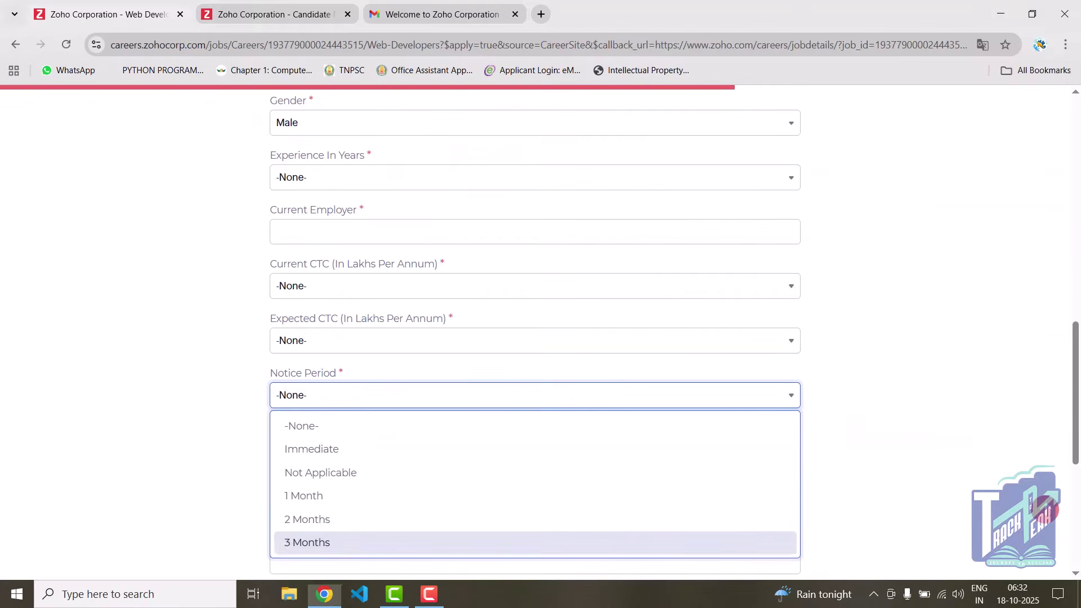
scroll(241, 440, "down", 1)
left_click(175, 399)
scroll(175, 399, "down", 4)
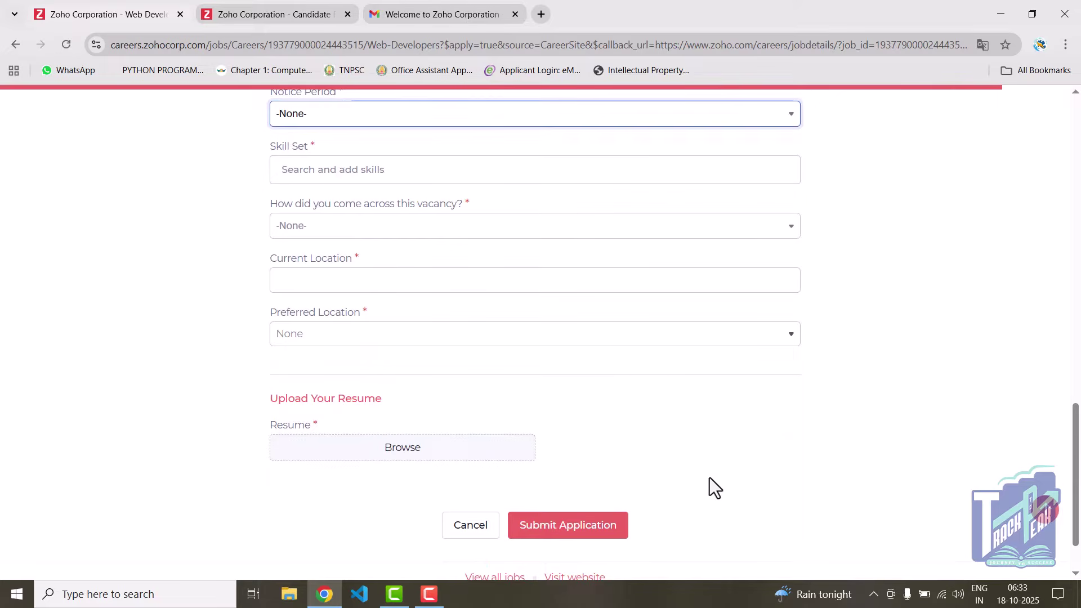
scroll(782, 412, "up", 20)
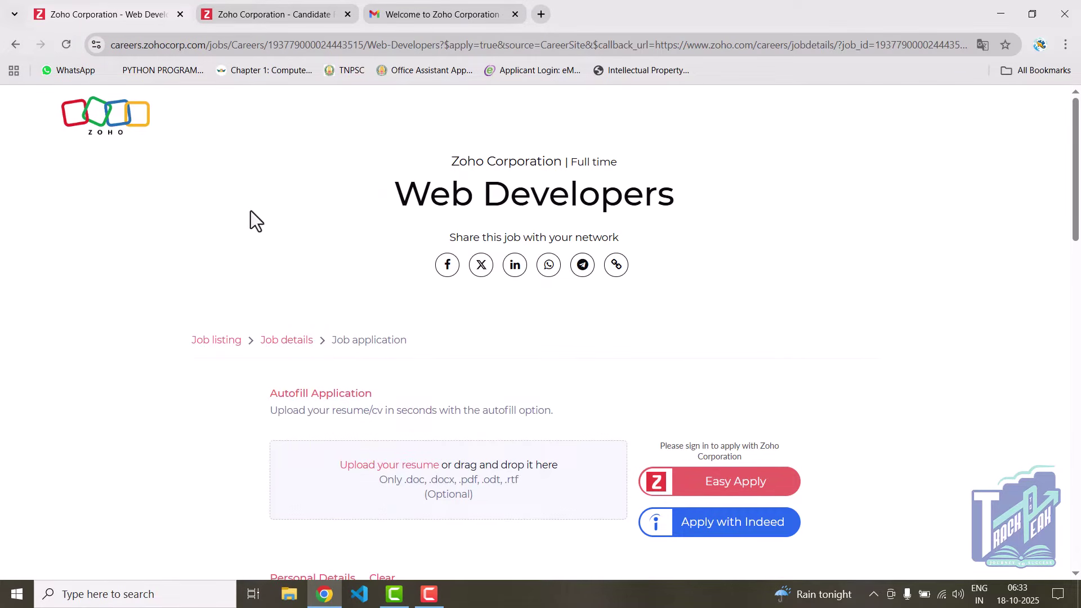
Step: Leave the unsaved Web Developers application and return to the main Zoho careers page
left_click(16, 44)
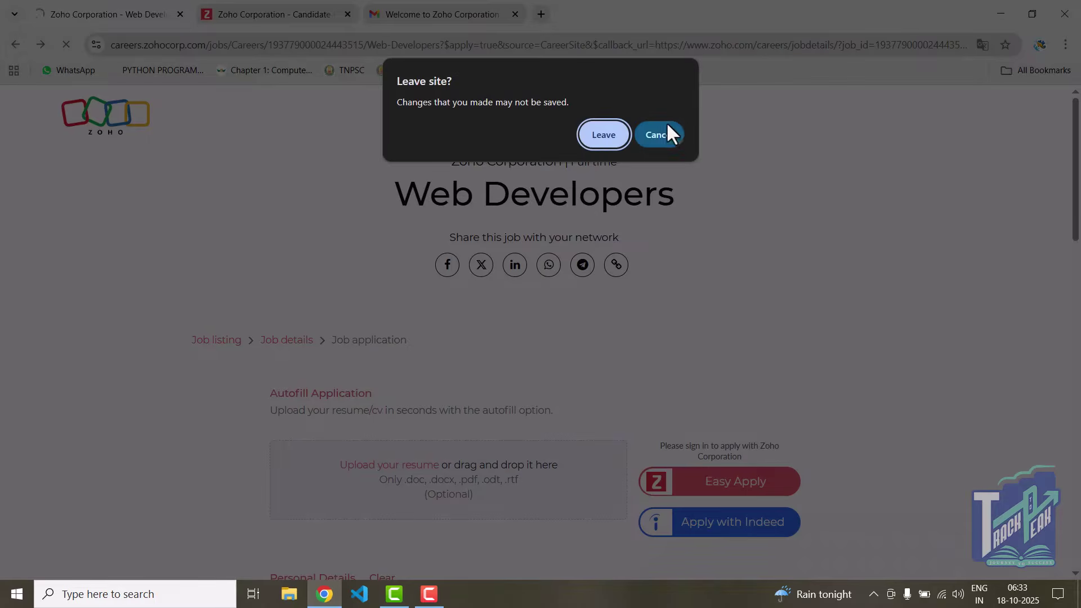
left_click(601, 137)
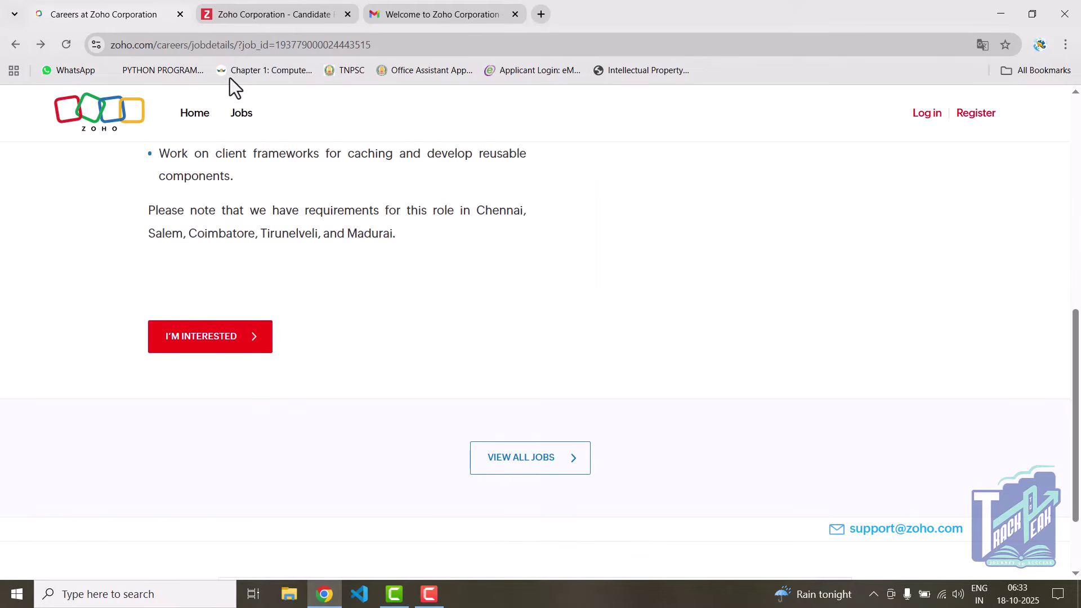
left_click(386, 44)
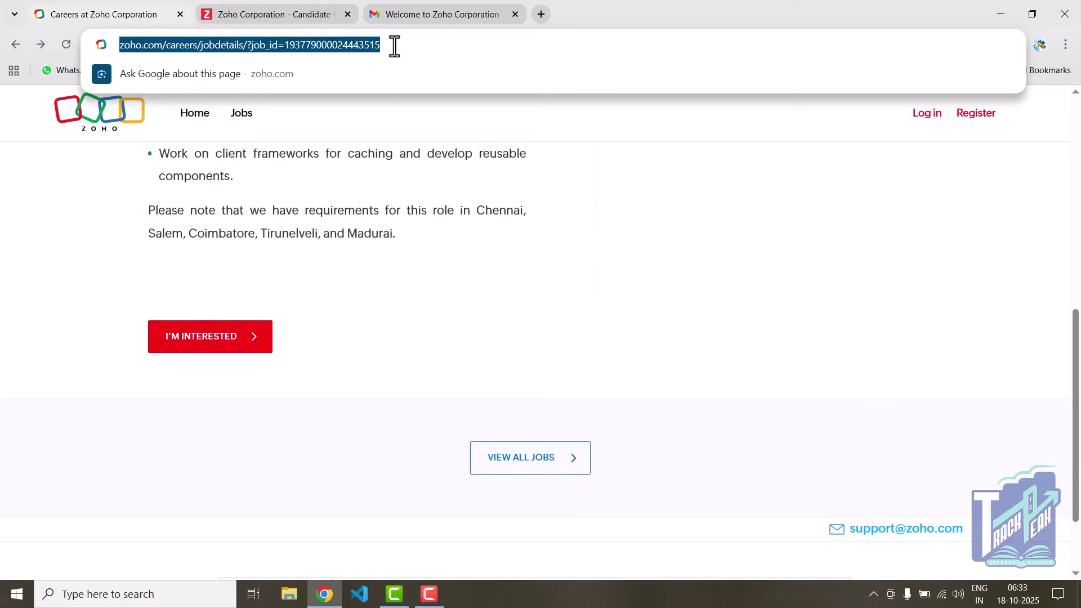
left_click(15, 44)
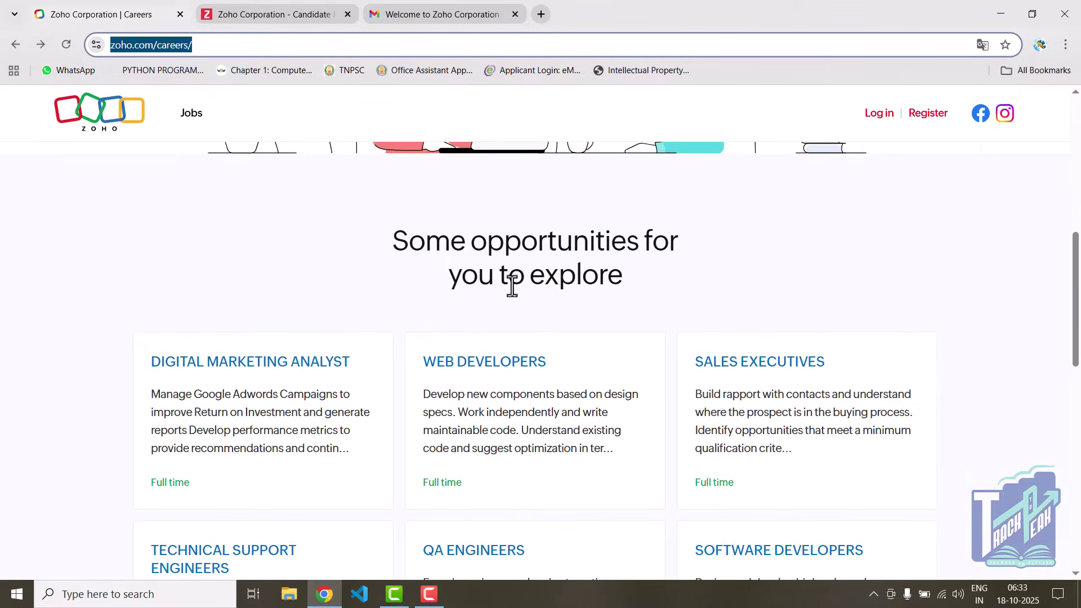
Step: Look over the listed roles on the careers page and open the candidate registration form
scroll(512, 285, "up", 9)
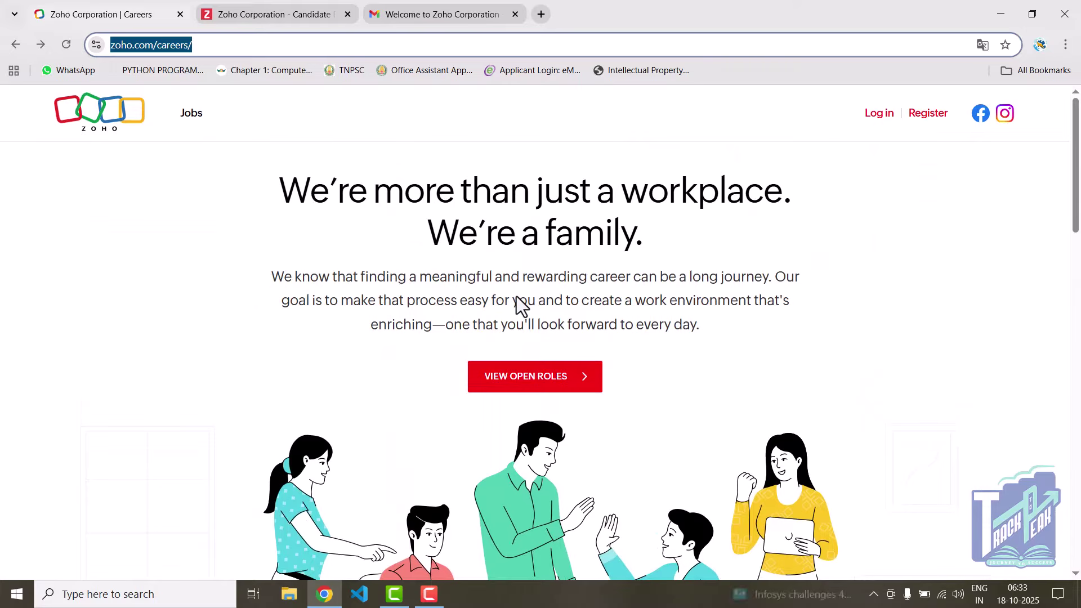
scroll(522, 330, "down", 12)
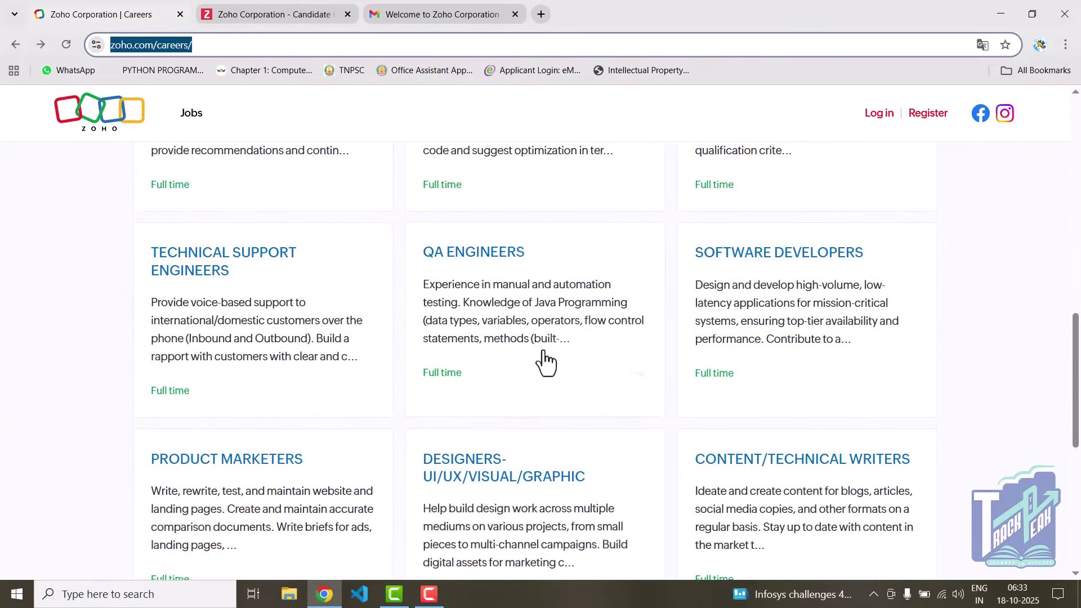
scroll(544, 352, "up", 12)
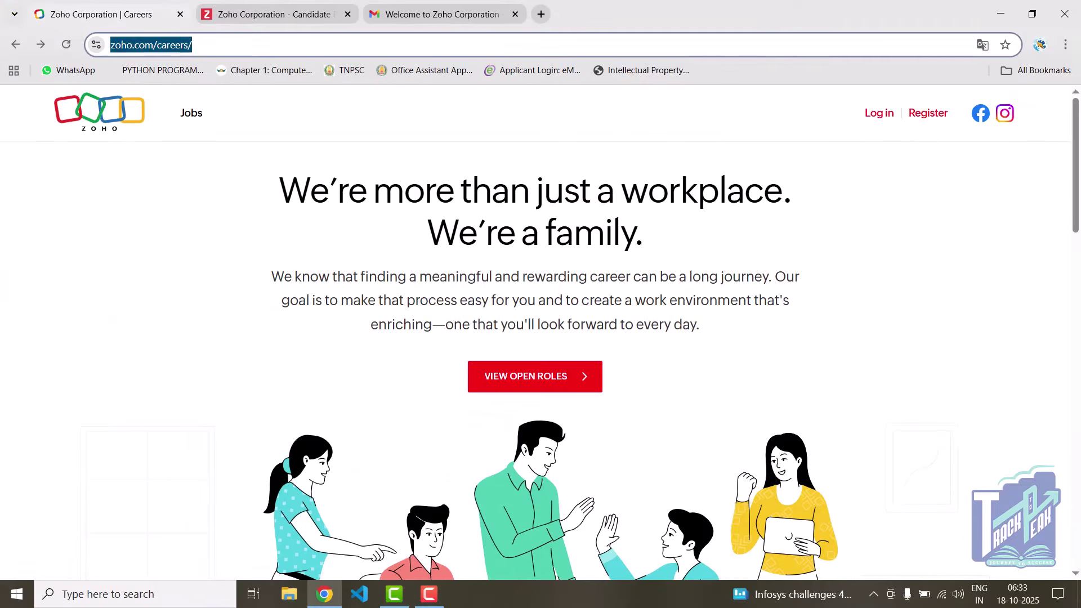
left_click(929, 114)
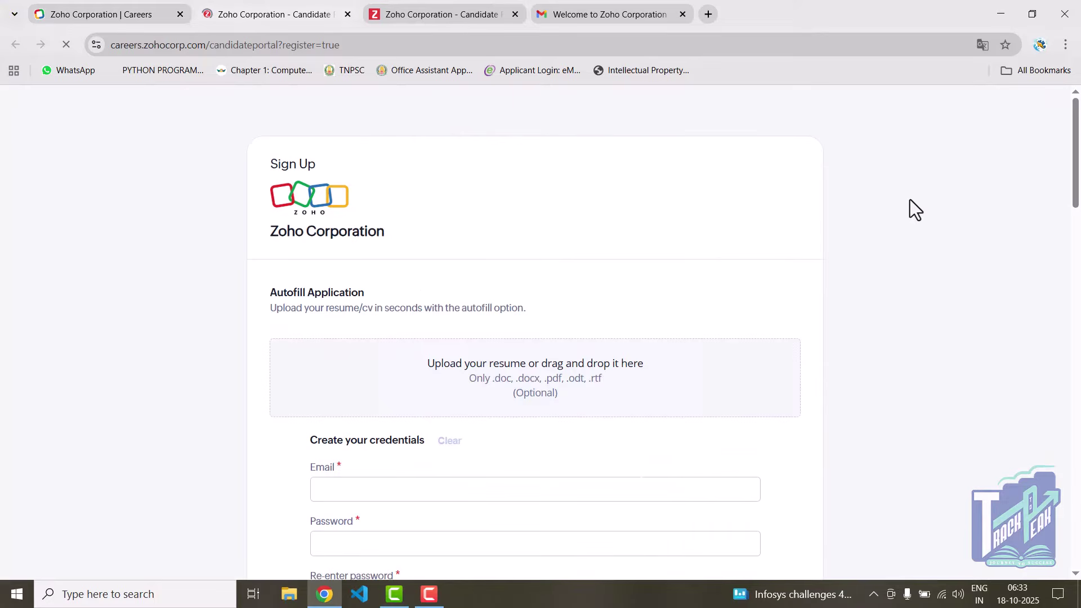
Step: Review the required Email, Password and Re-enter password fields under Create your credentials, marking each one on screen
scroll(789, 295, "down", 5)
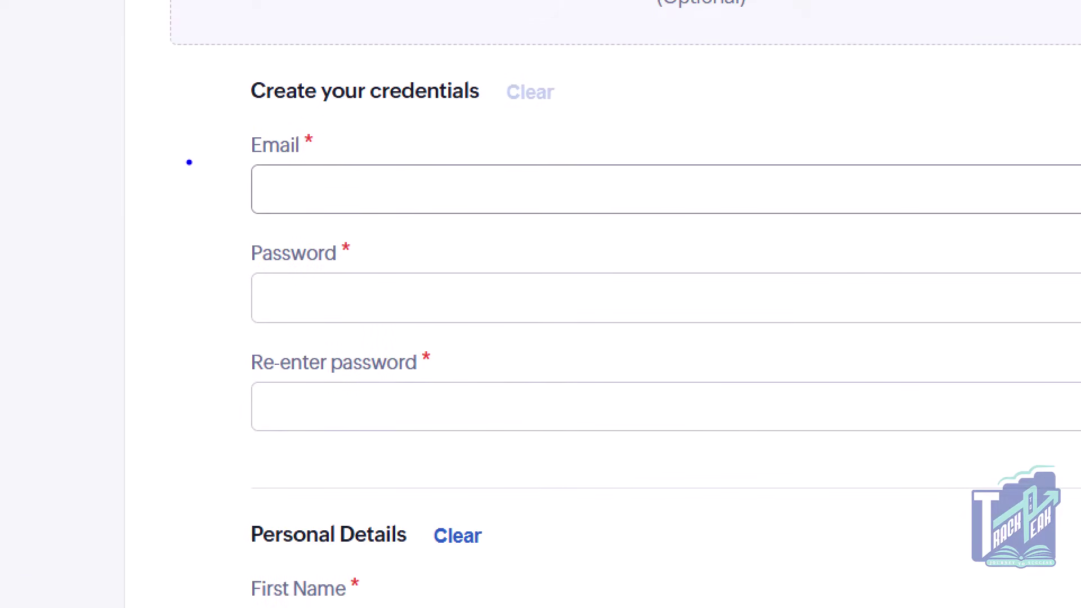
left_click_drag(195, 139, 293, 111)
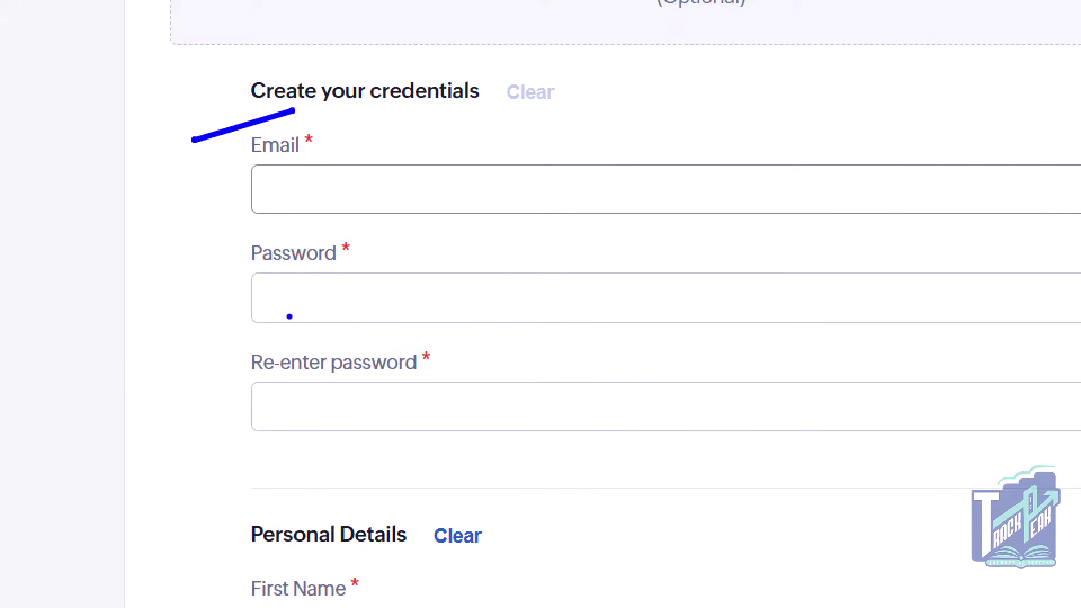
left_click_drag(271, 321, 440, 317)
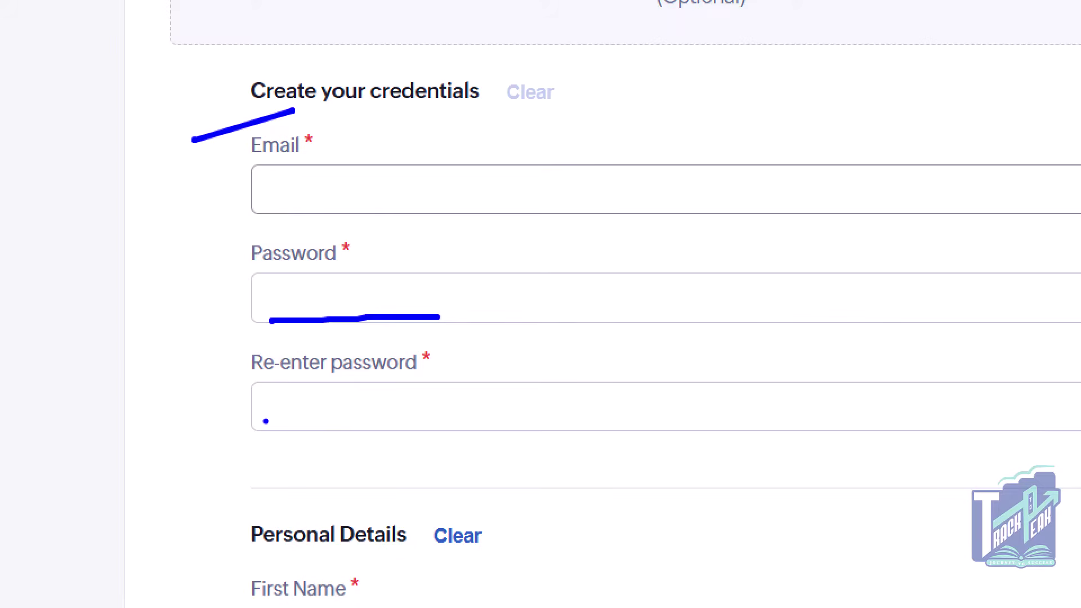
left_click_drag(263, 420, 474, 433)
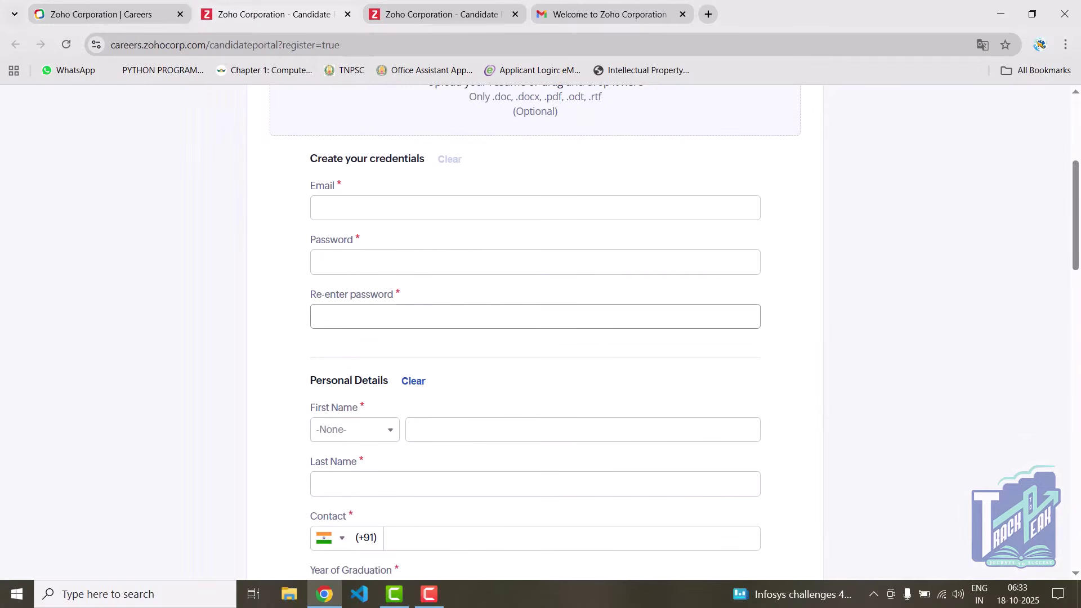
Step: Look over the personal details, address, attachments and CAPTCHA sections of the registration form and cancel the sign-up
scroll(531, 349, "down", 3)
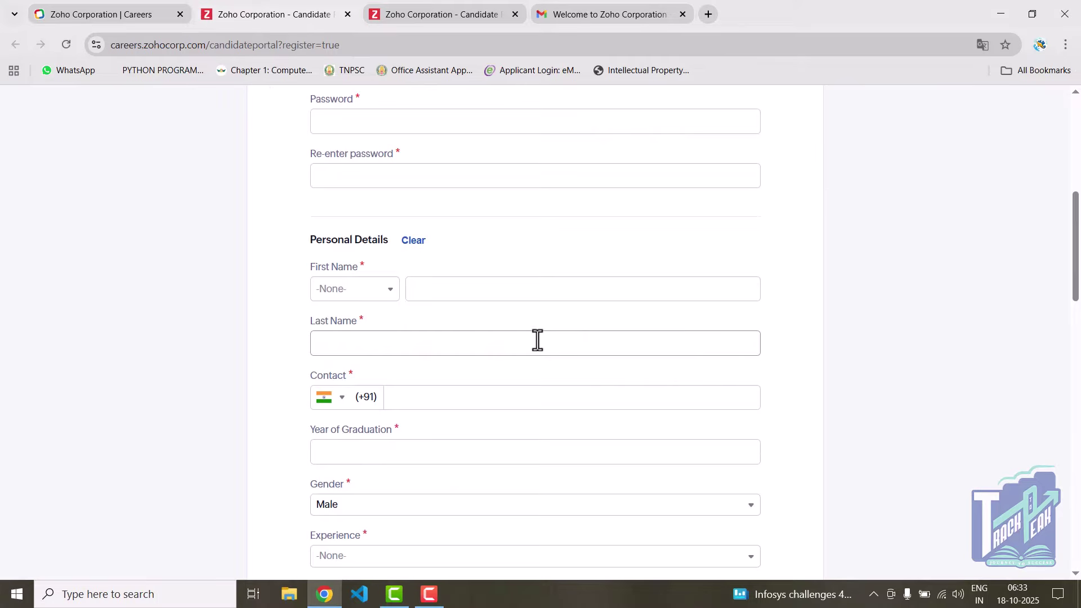
scroll(653, 350, "down", 8)
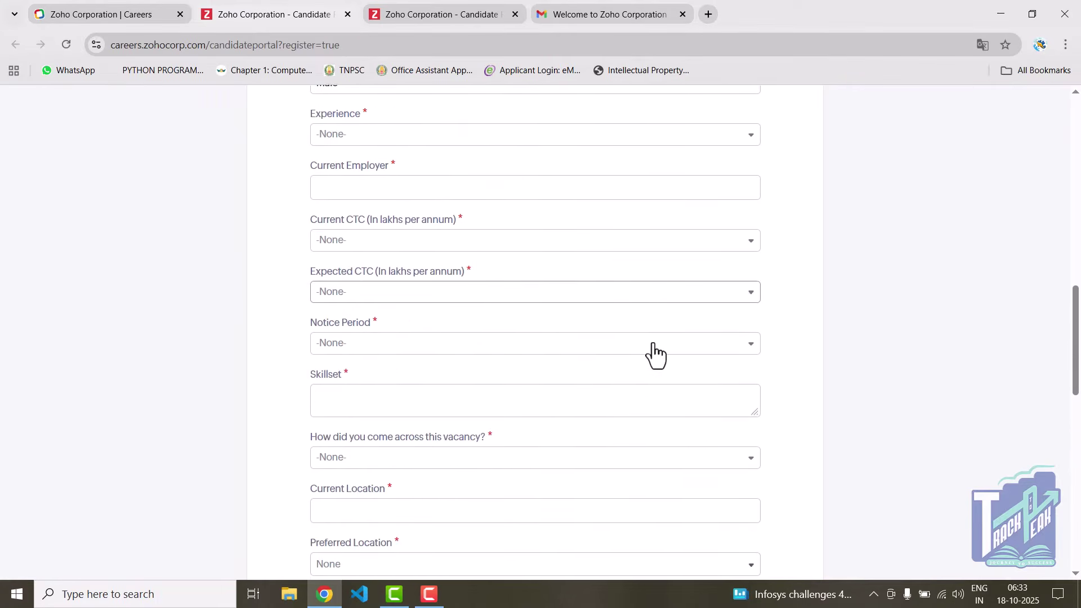
scroll(653, 352, "down", 11)
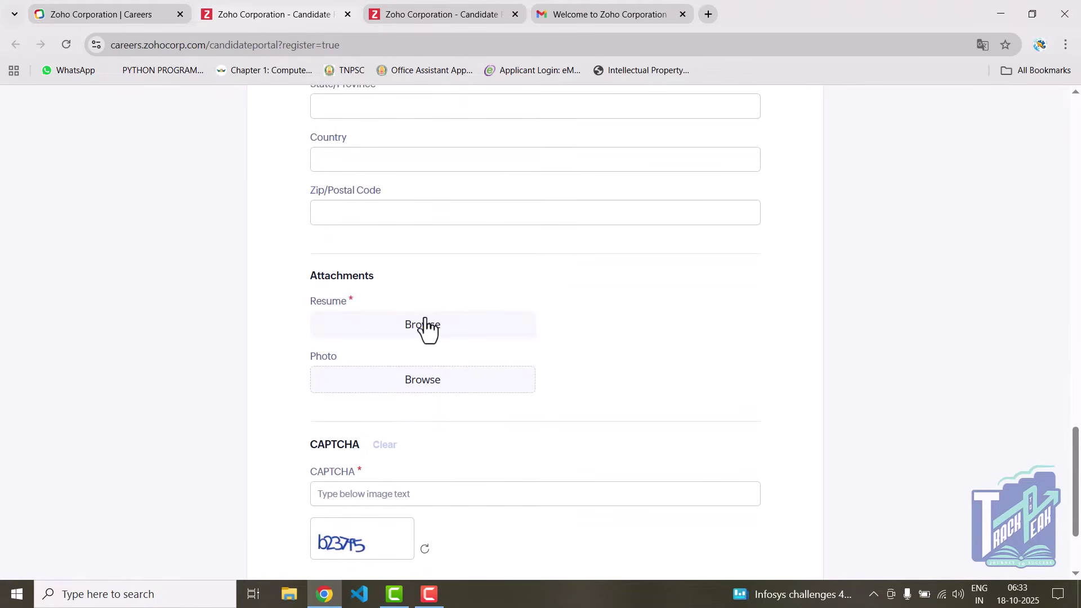
scroll(794, 426, "down", 3)
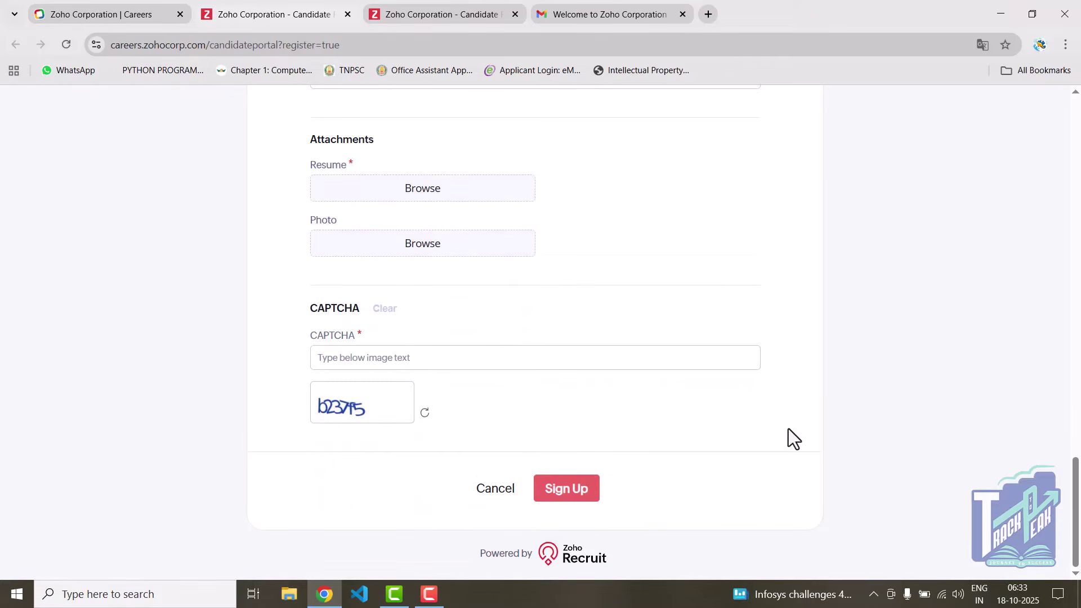
scroll(789, 428, "up", 20)
scroll(788, 428, "up", 7)
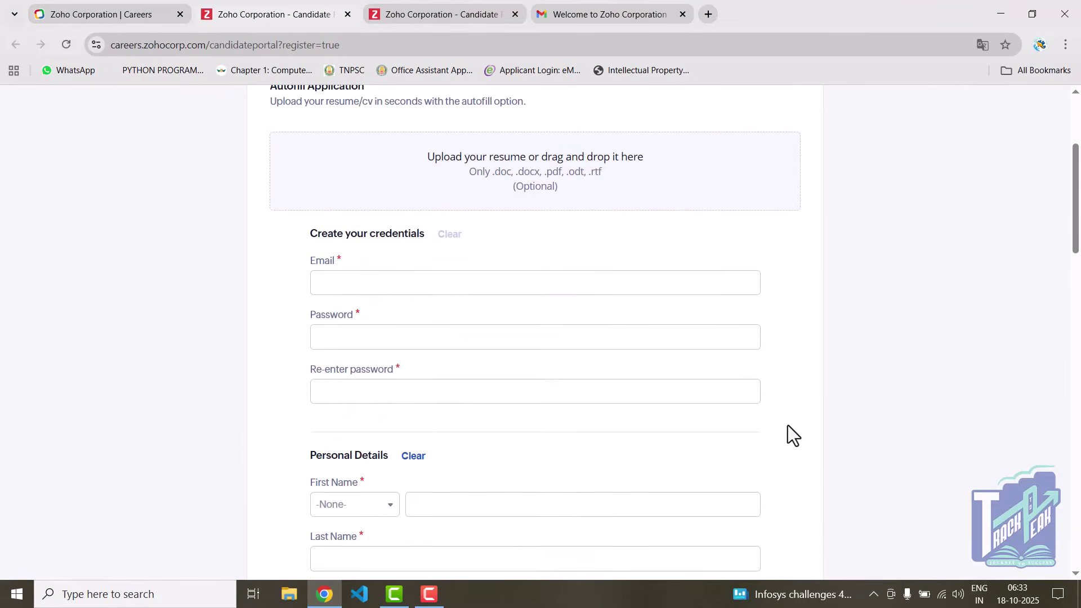
scroll(803, 408, "down", 6)
scroll(806, 411, "down", 20)
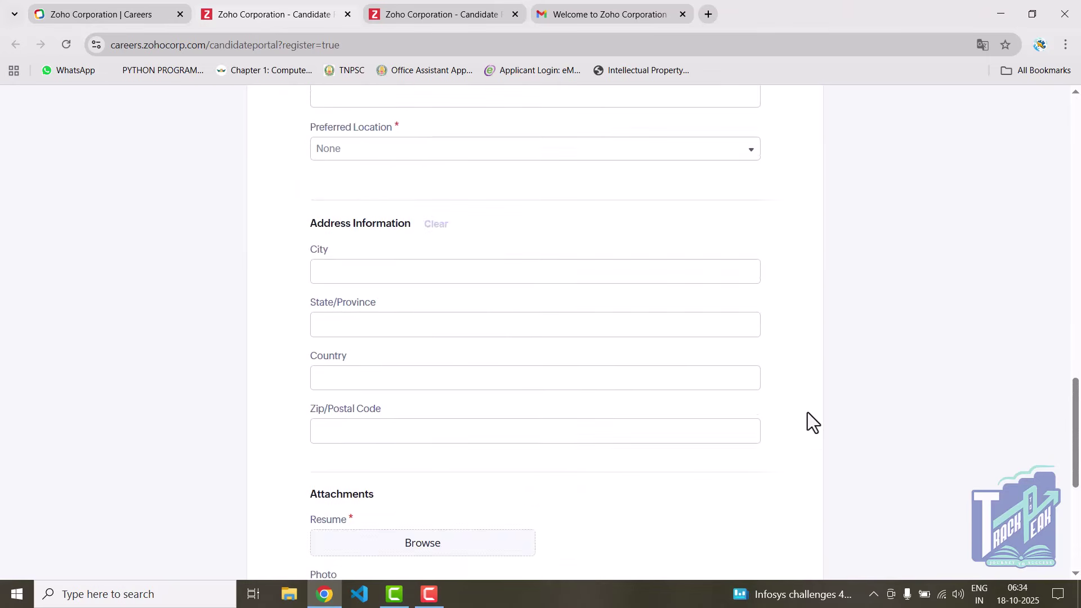
left_click(491, 490)
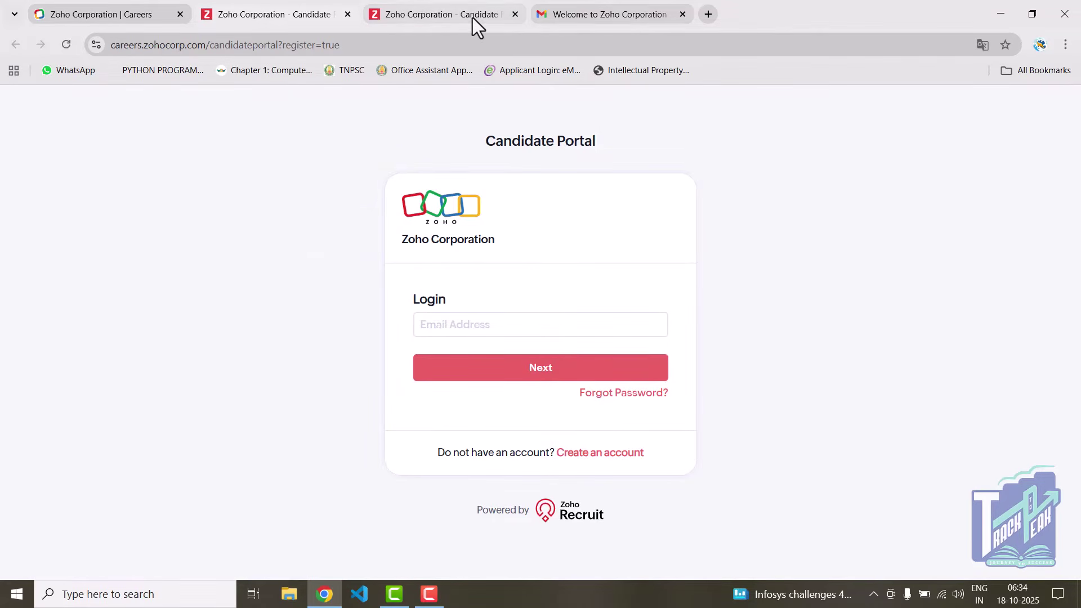
Step: Switch to Gmail and read the Welcome to Zoho Corporation message down to its e-mail verification link
left_click(594, 17)
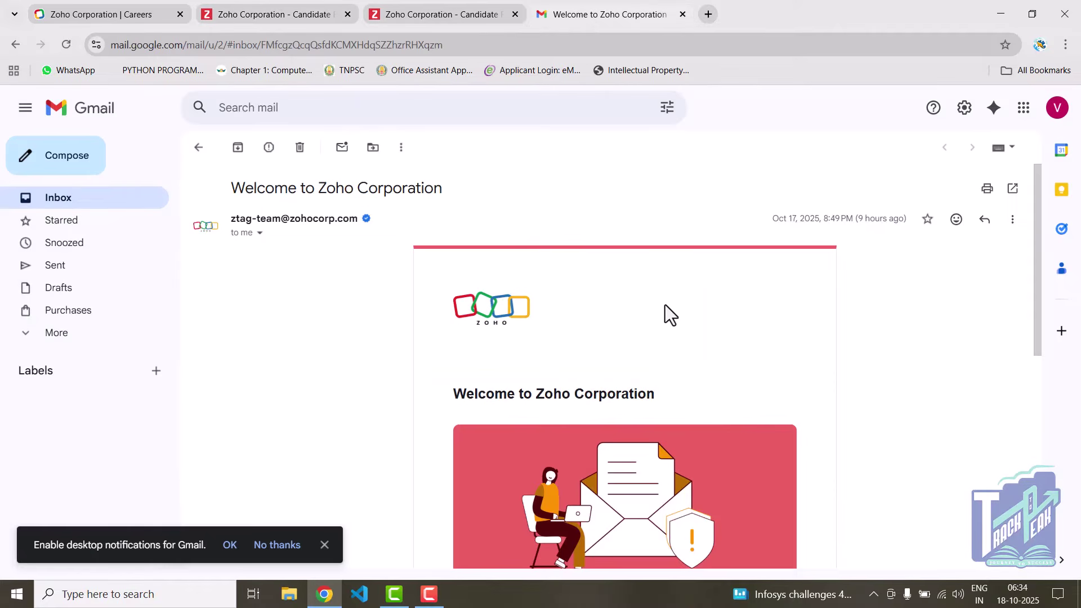
scroll(664, 305, "down", 2)
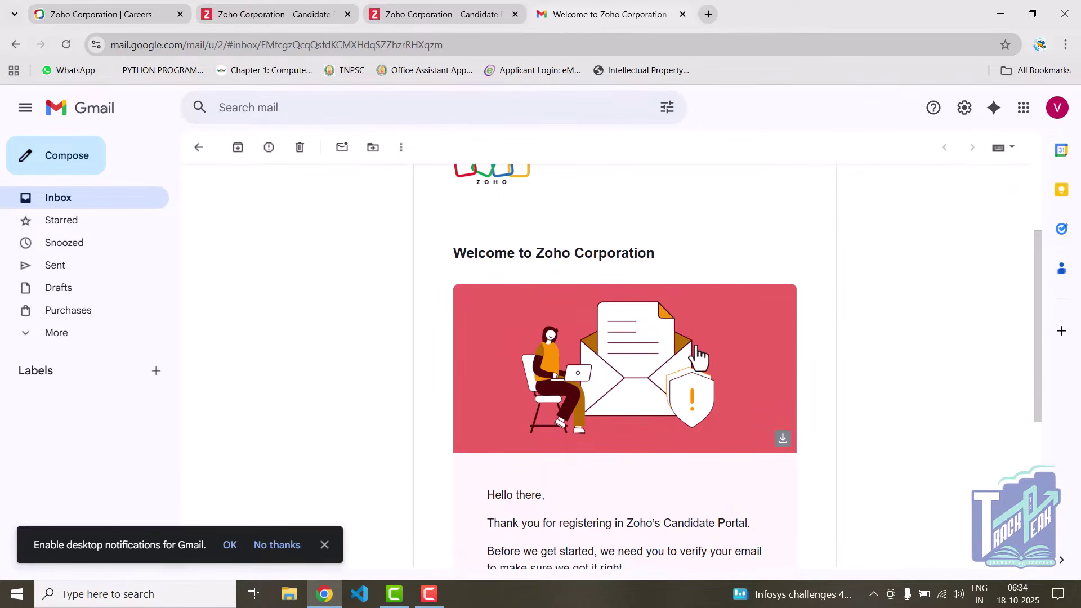
scroll(696, 357, "down", 2)
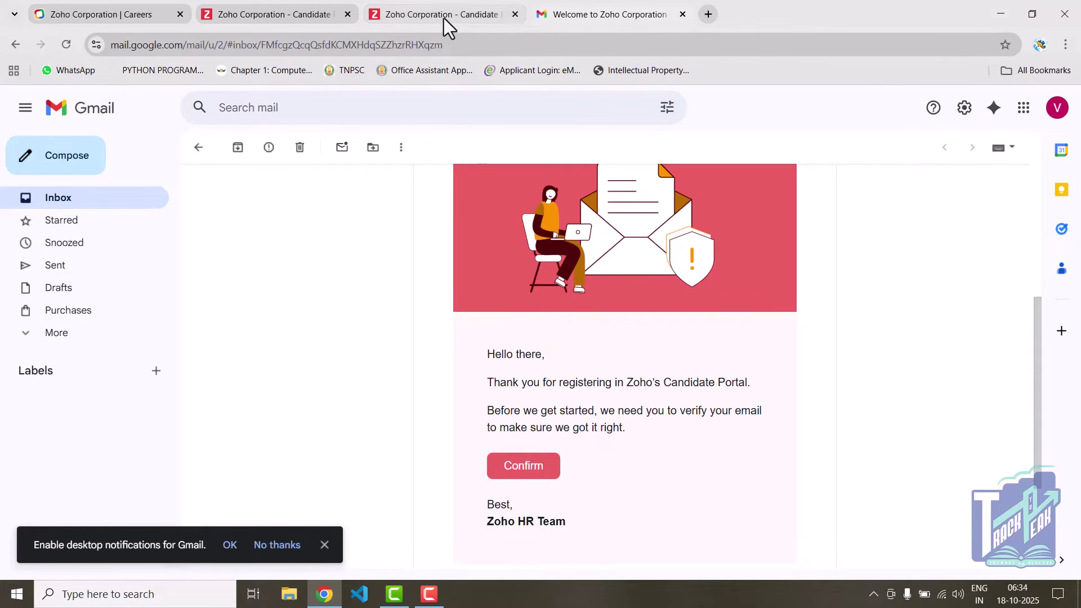
Step: Return to the Candidate Portal login page and submit the registered e-mail address
left_click(272, 20)
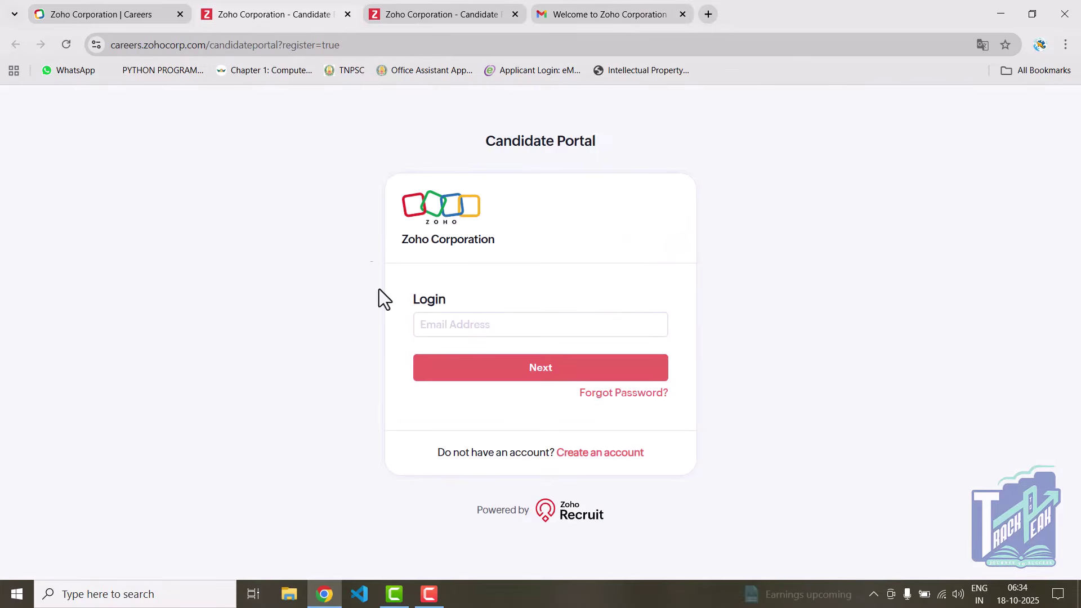
left_click(469, 329)
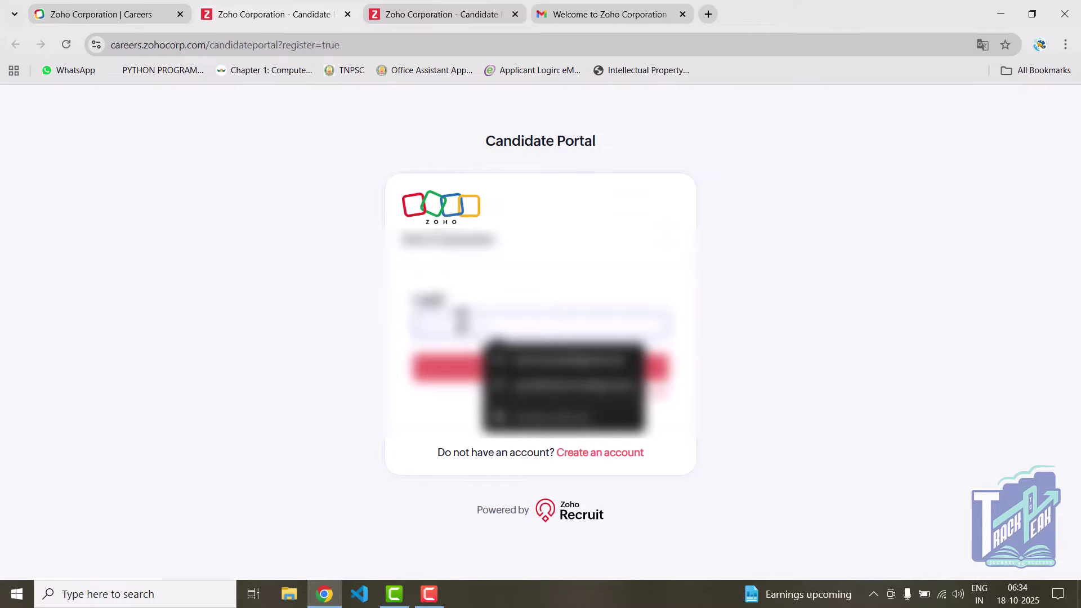
type("s")
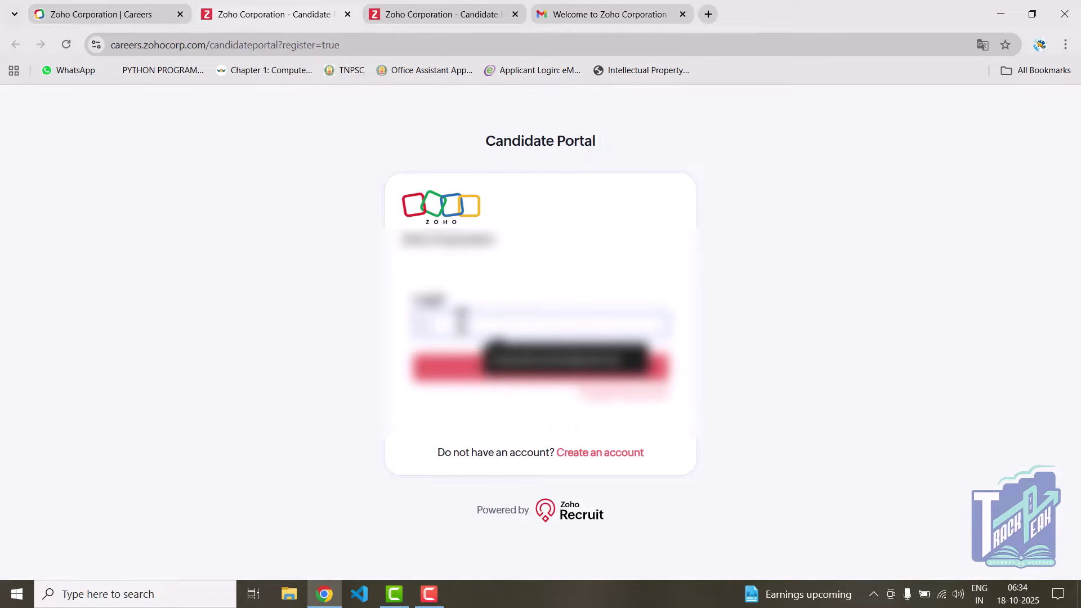
type("rira")
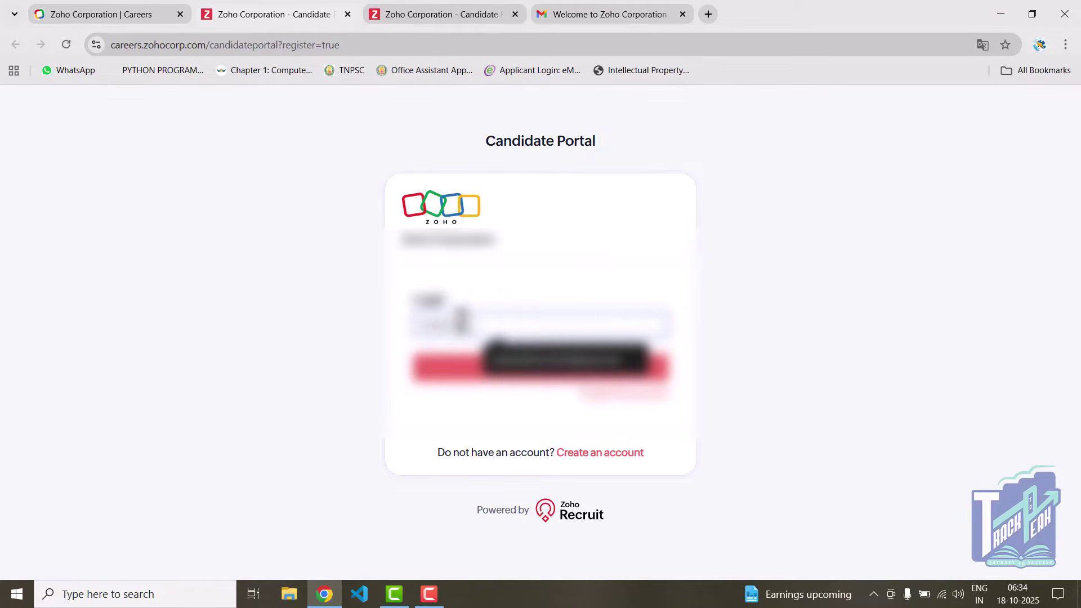
key("Down")
key("Return")
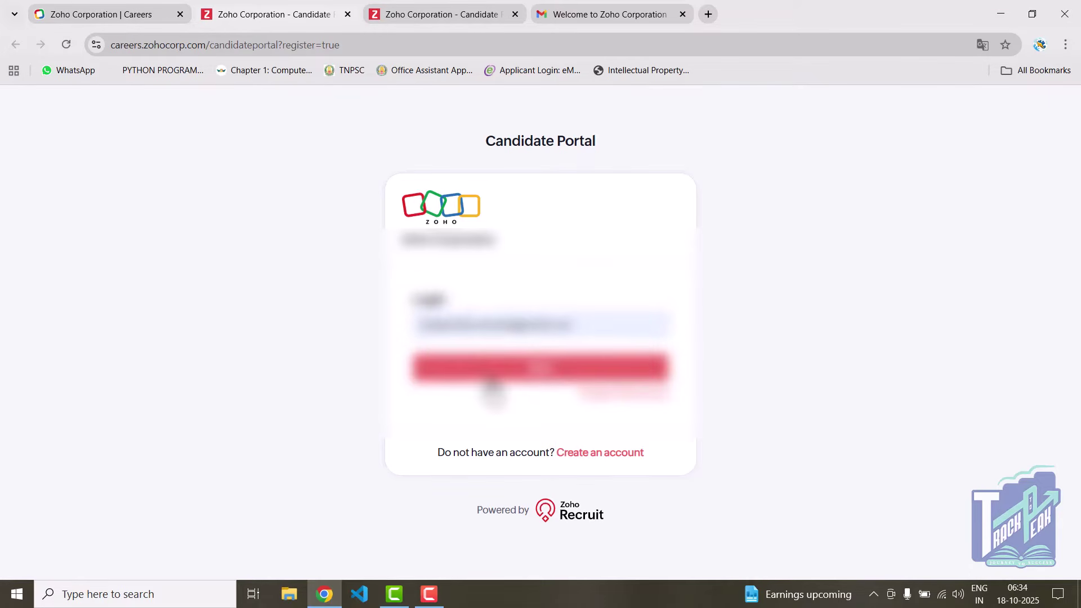
left_click(489, 380)
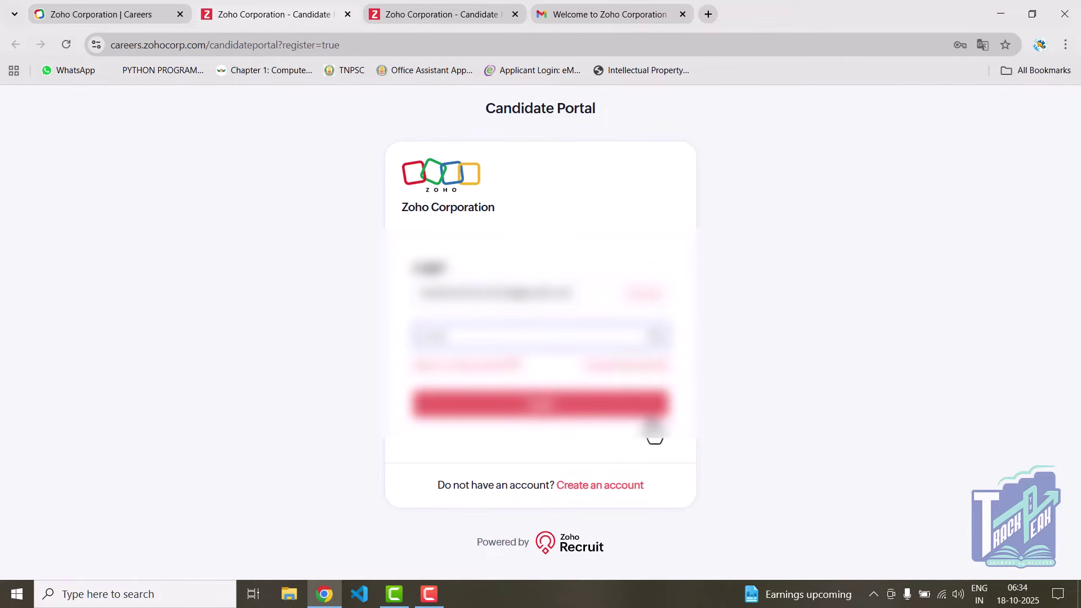
Step: Log in to the Candidate Portal with the account password, re-entering it, and dismiss the form asking for more details
left_click(627, 415)
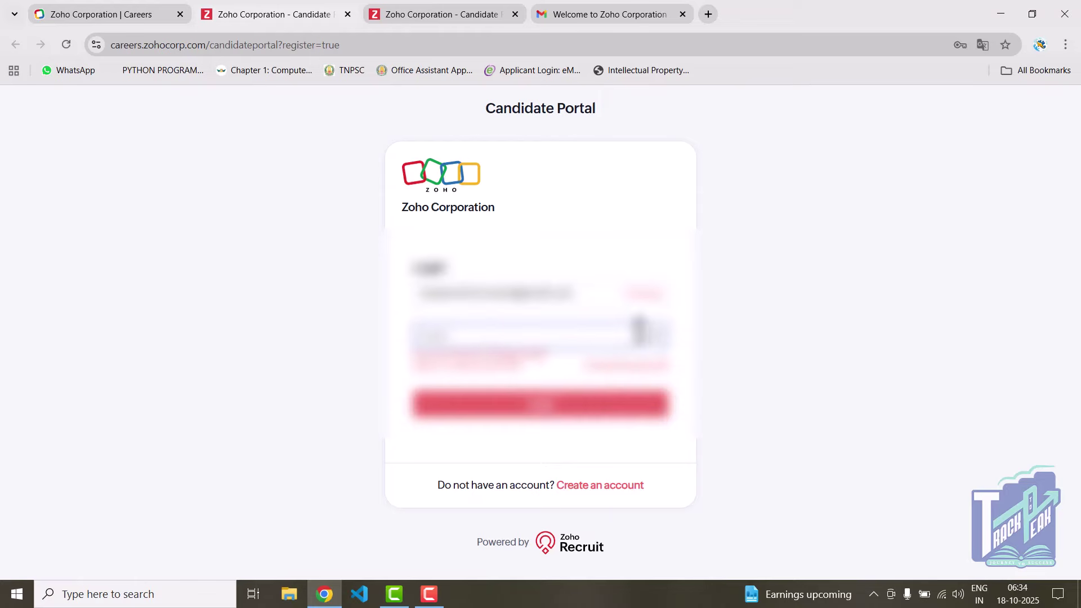
key("BackSpace")
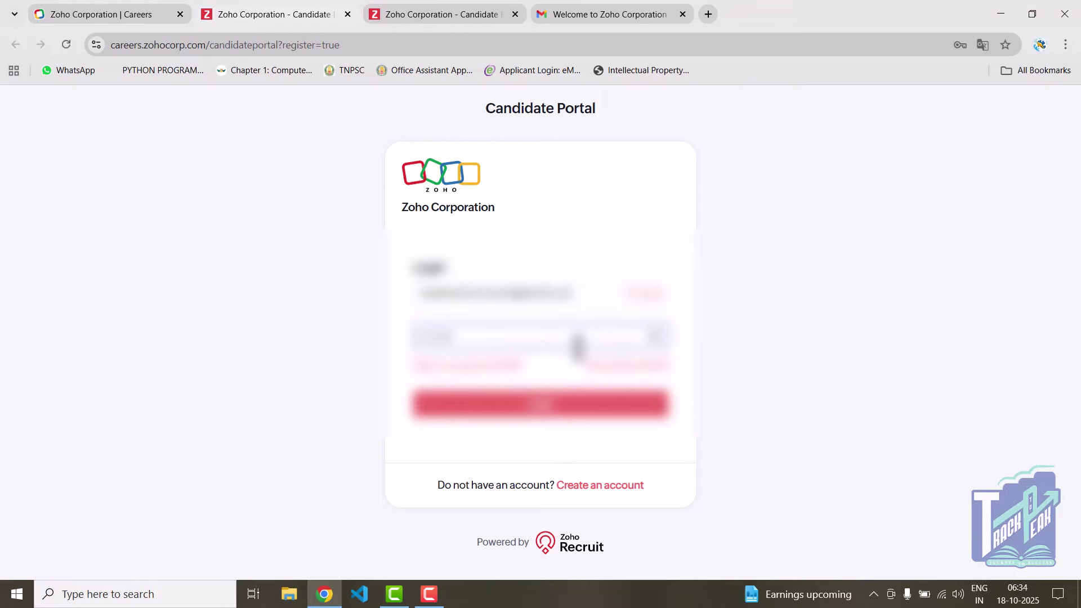
left_click(563, 410)
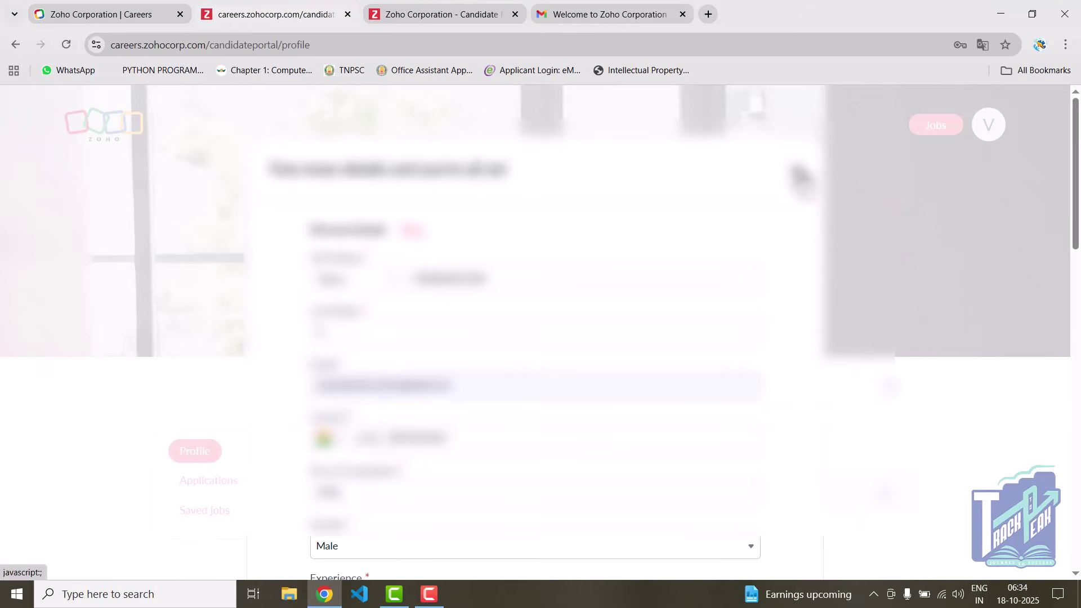
left_click(799, 174)
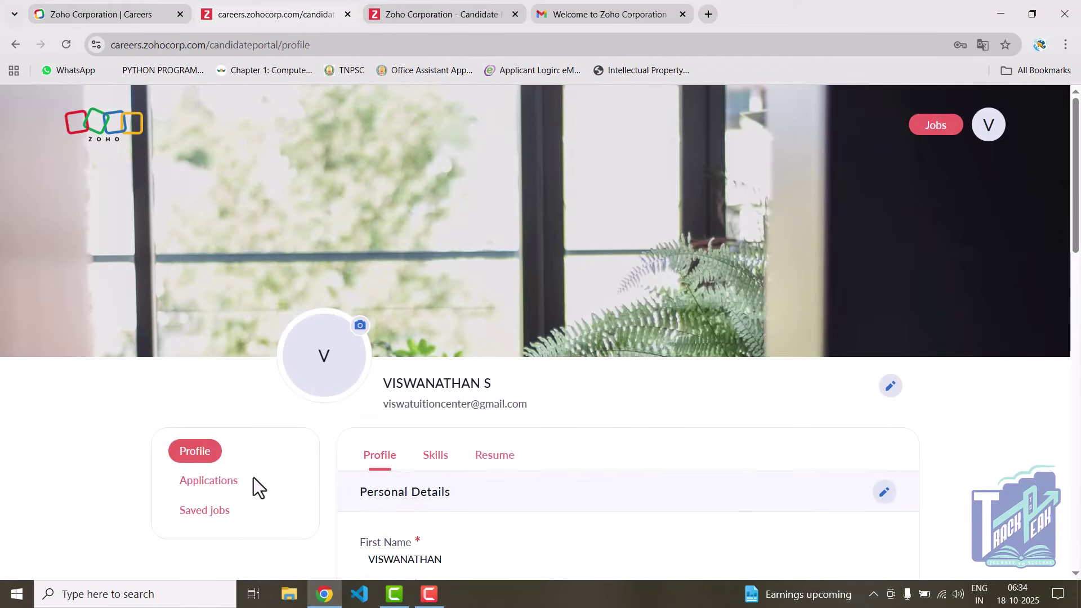
Step: Check the candidate's Applications and Saved jobs sections for any listed records
left_click(231, 486)
scroll(732, 493, "down", 3)
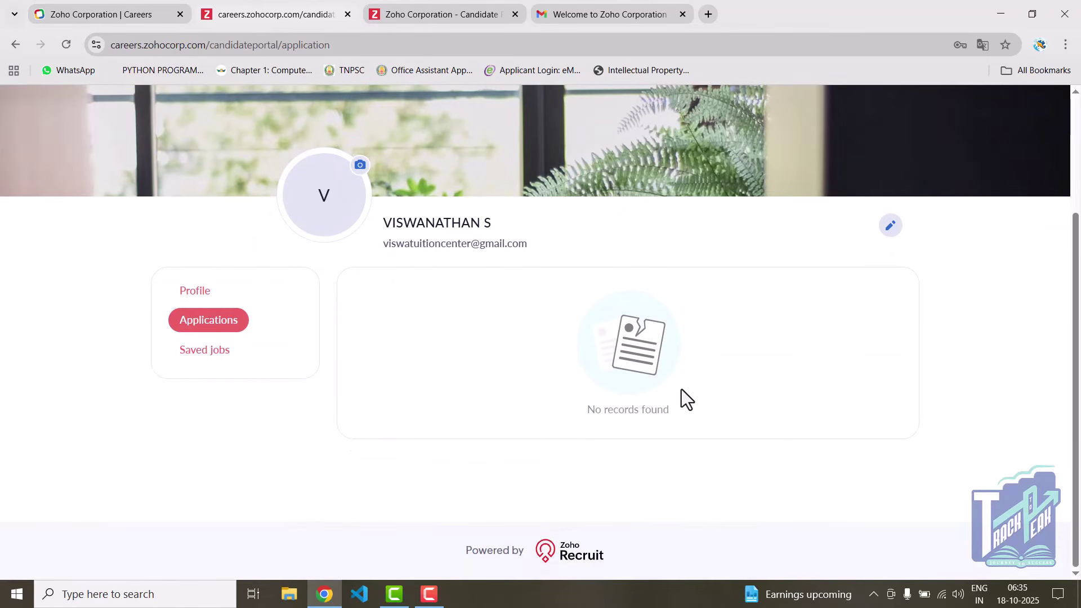
scroll(681, 390, "up", 3)
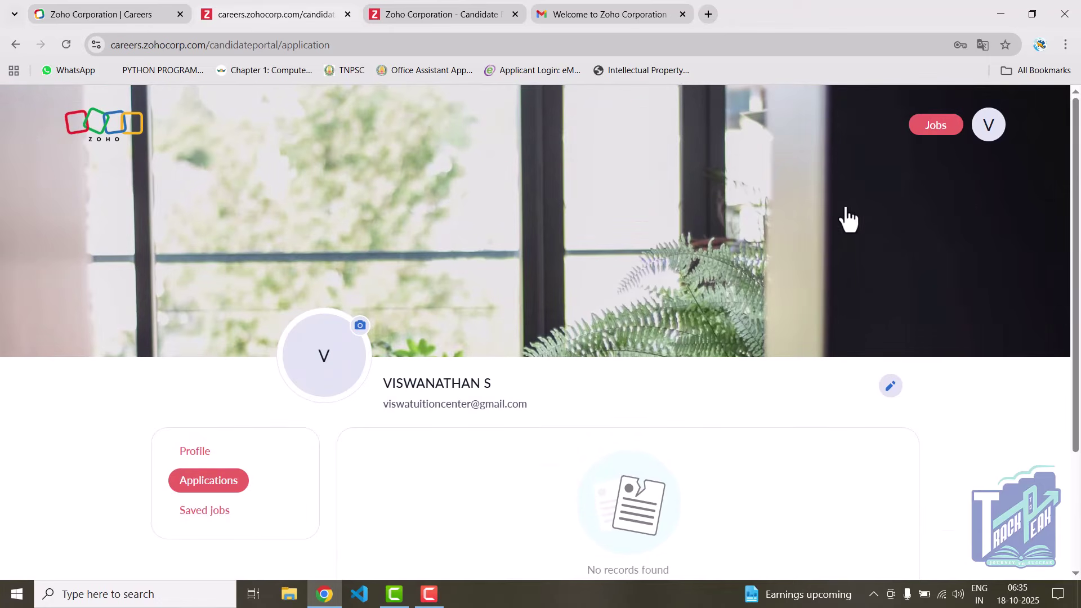
left_click(216, 513)
scroll(526, 488, "down", 1)
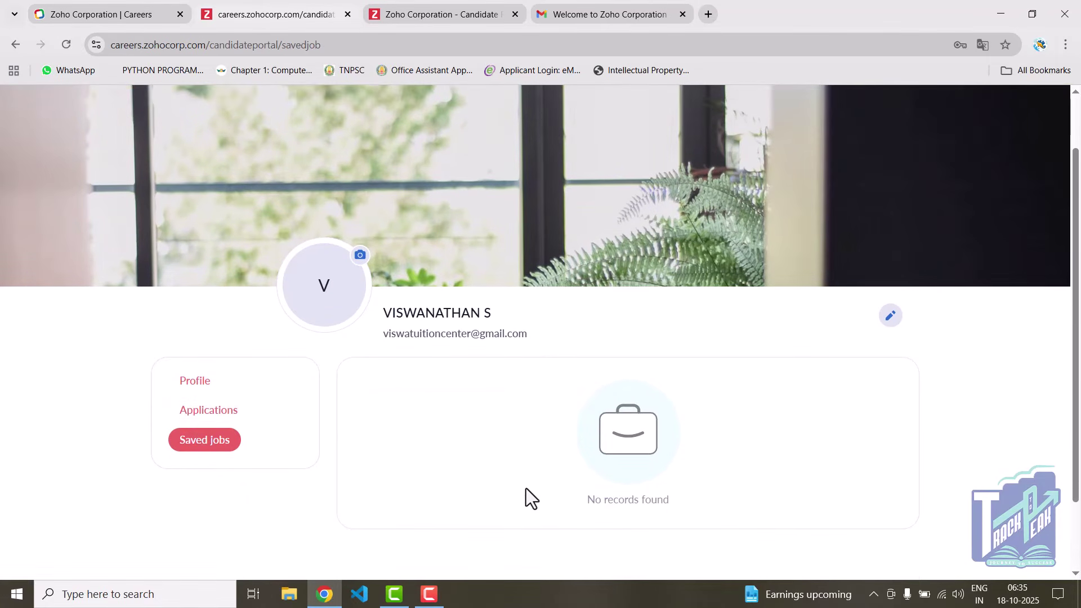
scroll(526, 493, "down", 2)
scroll(526, 498, "up", 3)
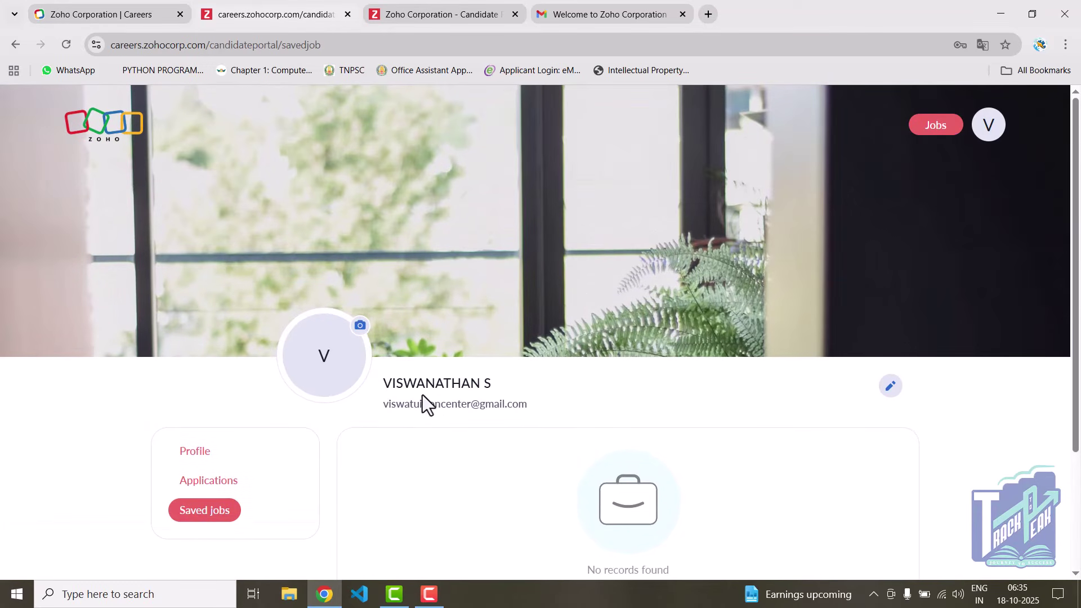
Step: Reopen the Applications section and look over the area where submitted applications are listed
left_click(221, 488)
scroll(660, 465, "down", 3)
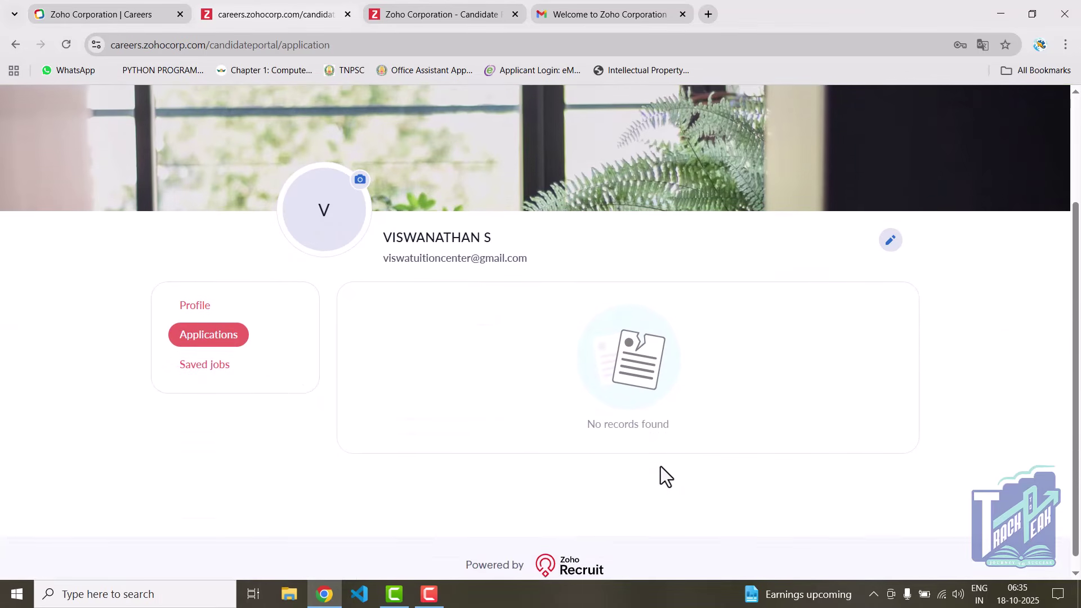
scroll(660, 462, "up", 3)
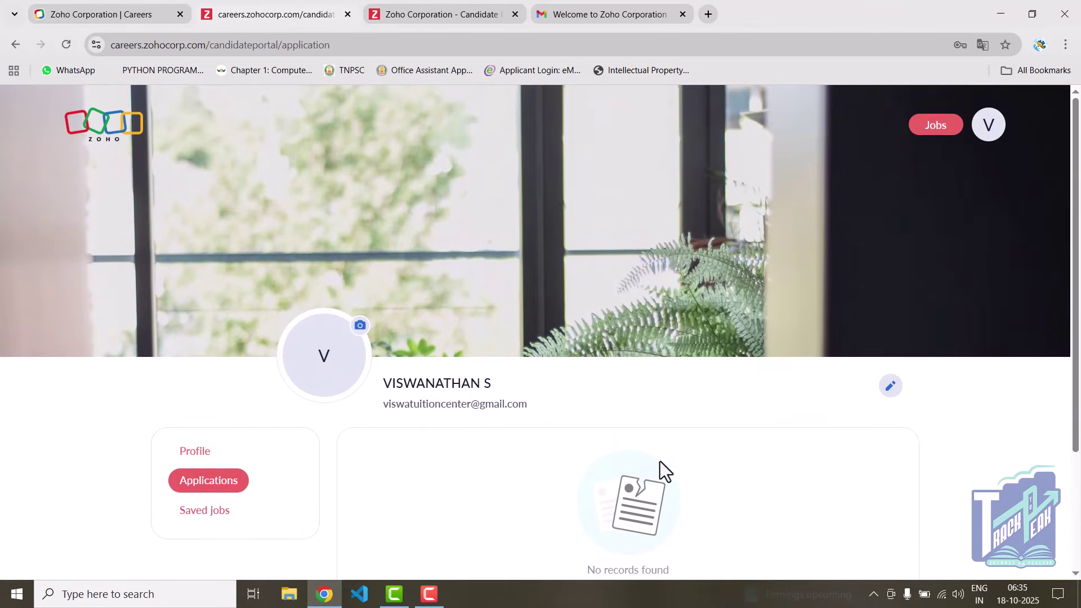
scroll(660, 463, "down", 3)
scroll(660, 468, "up", 3)
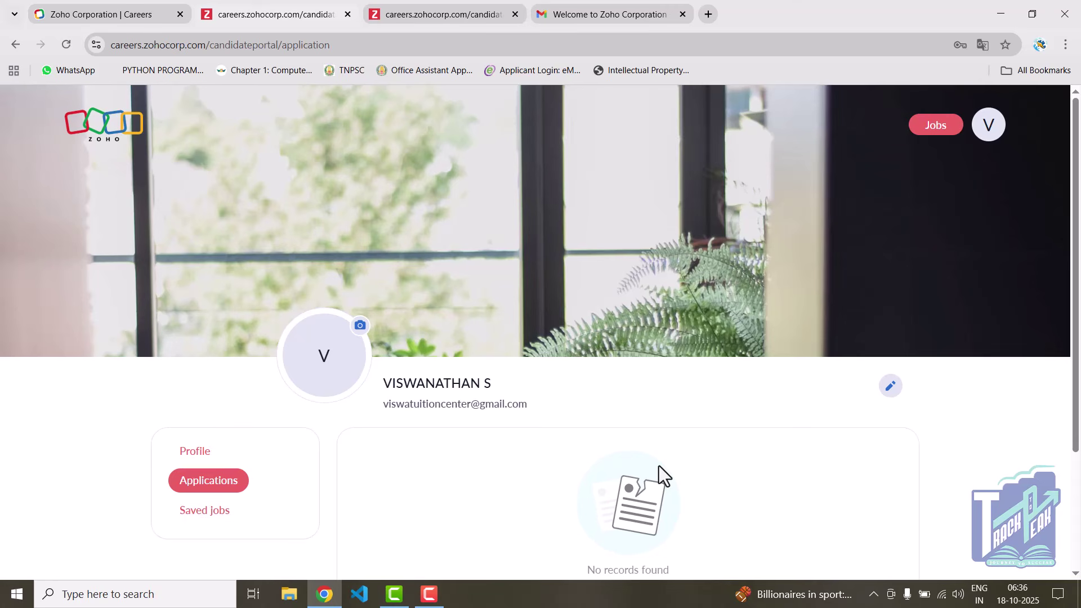
key("alt+Tab")
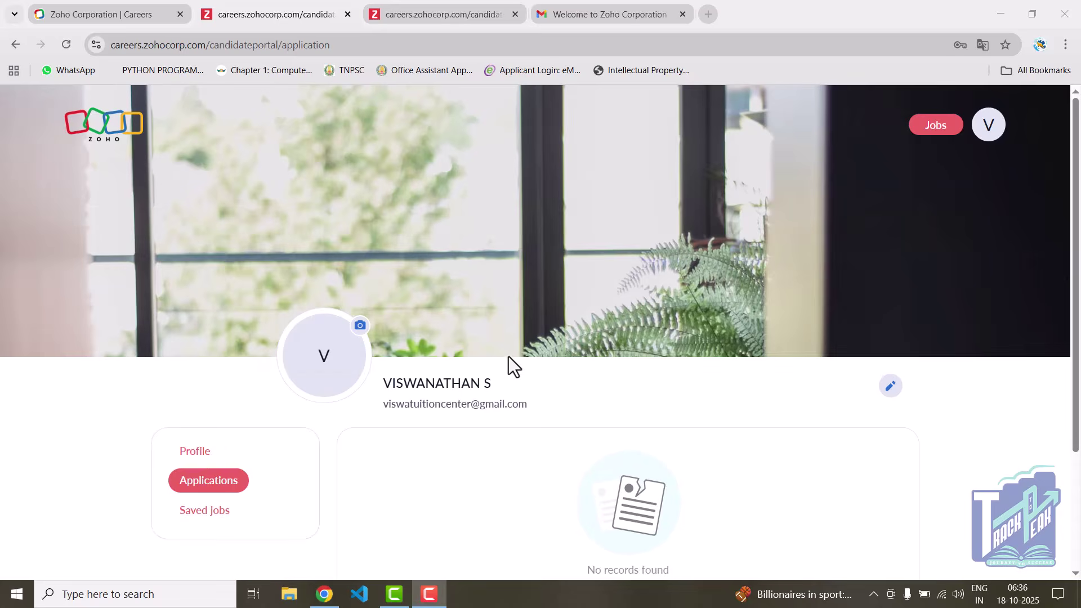